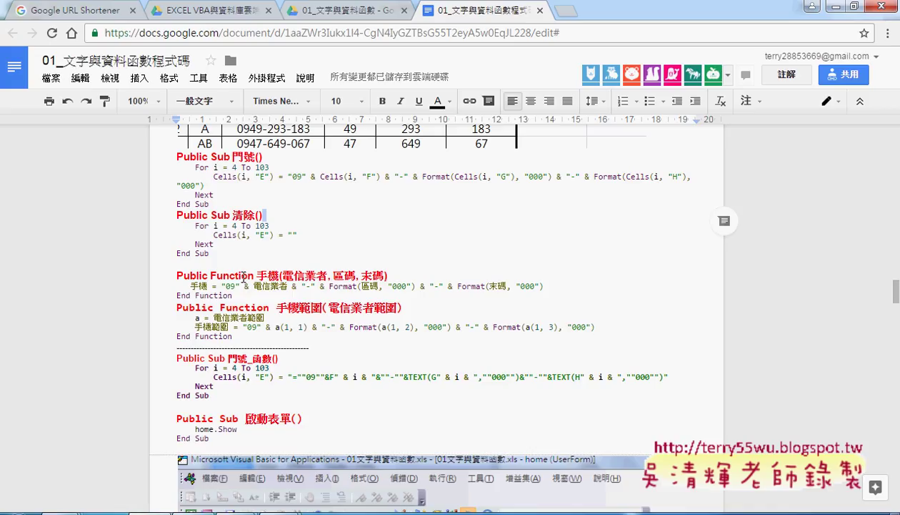
Select all the code for the 手機 and 手機範圍 functions in the Google Doc notes.
{"action": "left_click", "coordinate": [240, 276]}
{"action": "left_click", "coordinate": [286, 324]}
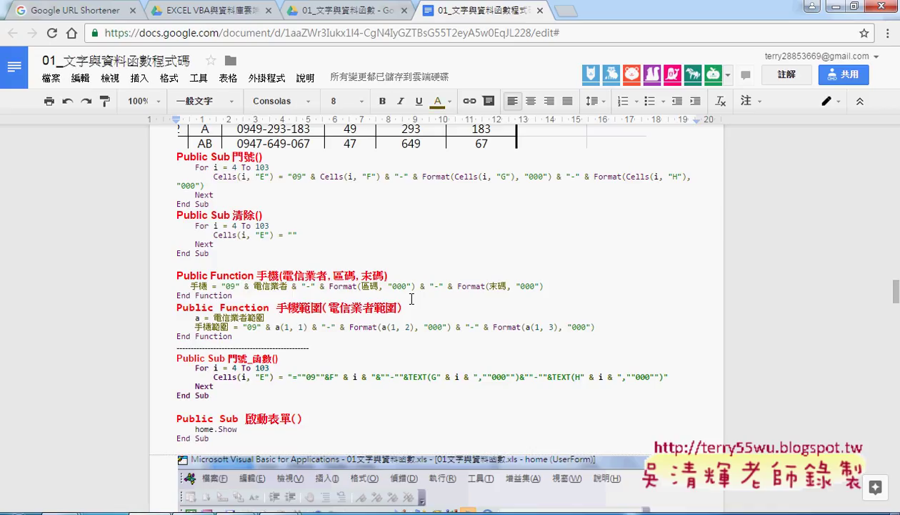
{"action": "mouse_move", "coordinate": [545, 286]}
{"action": "left_mouse_down"}
{"action": "mouse_move", "coordinate": [220, 295]}
{"action": "mouse_move", "coordinate": [190, 286]}
{"action": "left_mouse_up"}
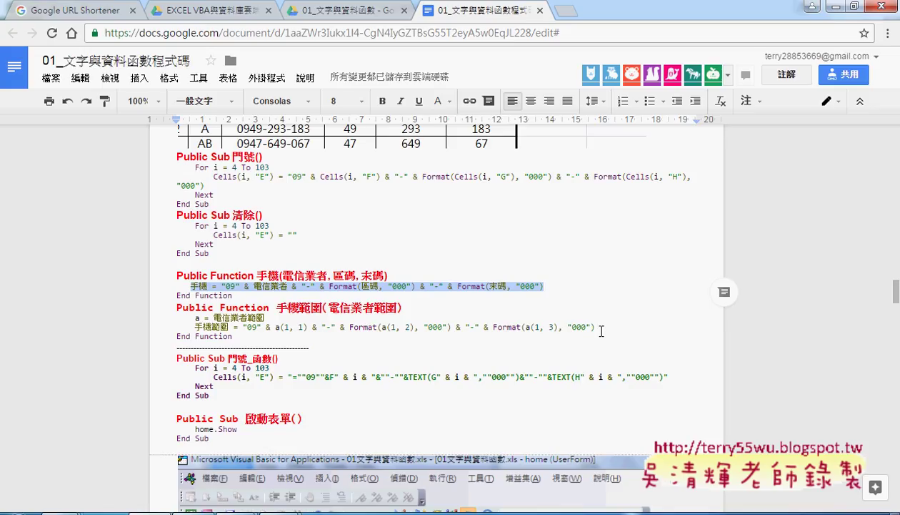
{"action": "left_click_drag", "start_coordinate": [595, 326], "coordinate": [162, 318]}
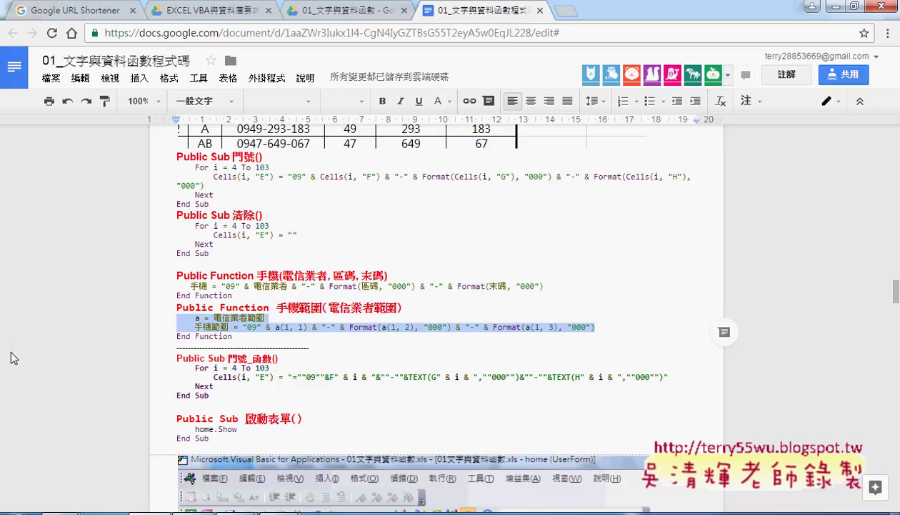
{"action": "left_click", "coordinate": [247, 334]}
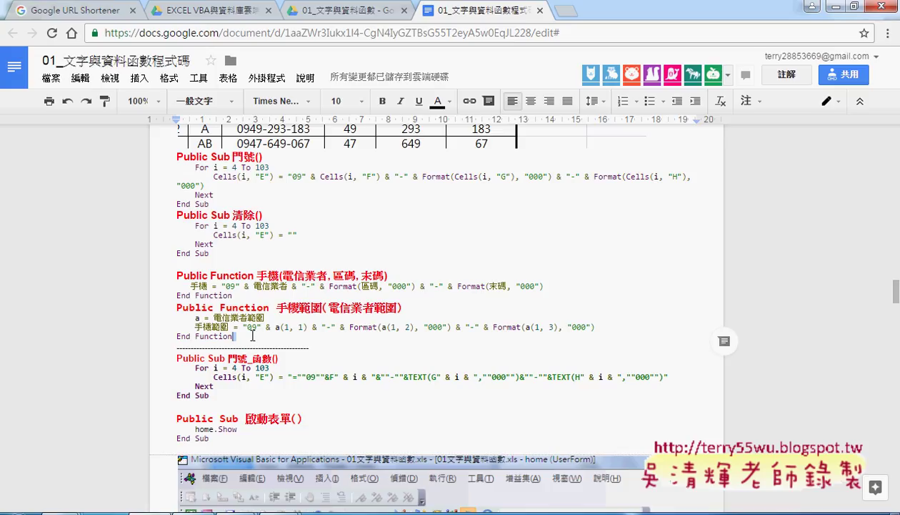
{"action": "left_click", "coordinate": [249, 330]}
{"action": "left_click_drag", "start_coordinate": [177, 275], "coordinate": [251, 336]}
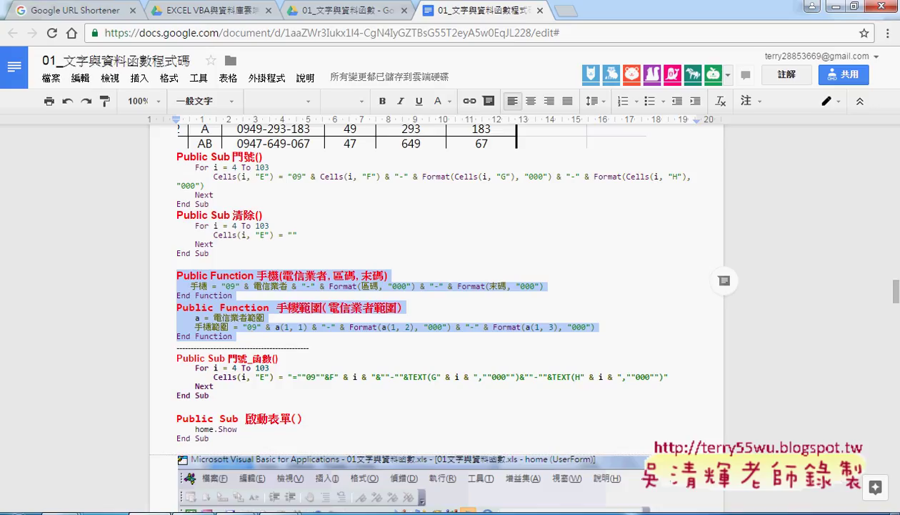
Paste both functions into Module1 below the 清除 sub, then go back to cell E4 in Excel.
{"action": "mouse_move", "coordinate": [277, 509]}
{"action": "left_click", "coordinate": [338, 458]}
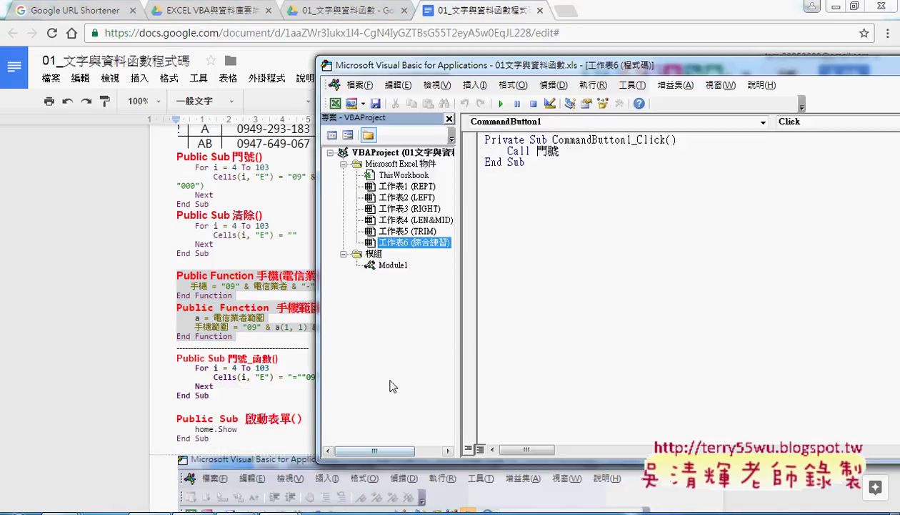
{"action": "double_click", "coordinate": [389, 265]}
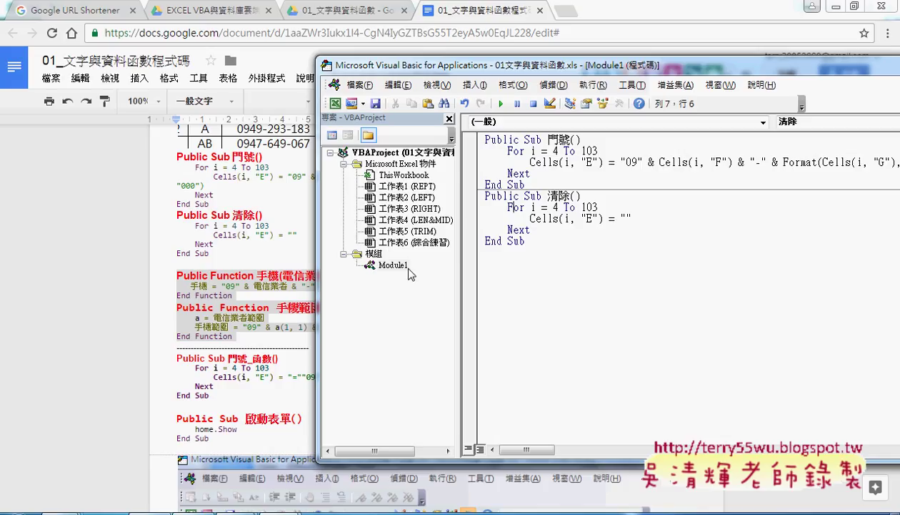
{"action": "right_click", "coordinate": [522, 276]}
{"action": "left_click", "coordinate": [540, 315]}
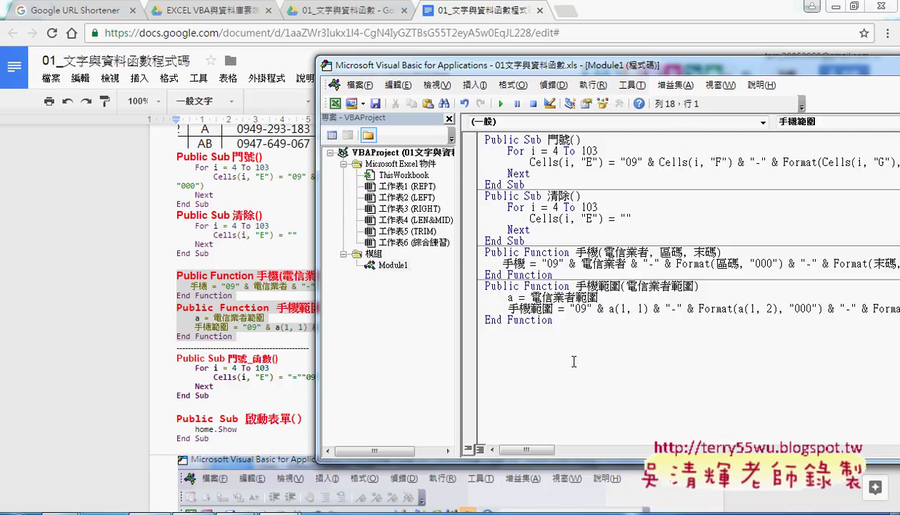
{"action": "key", "text": "shift+Left"}
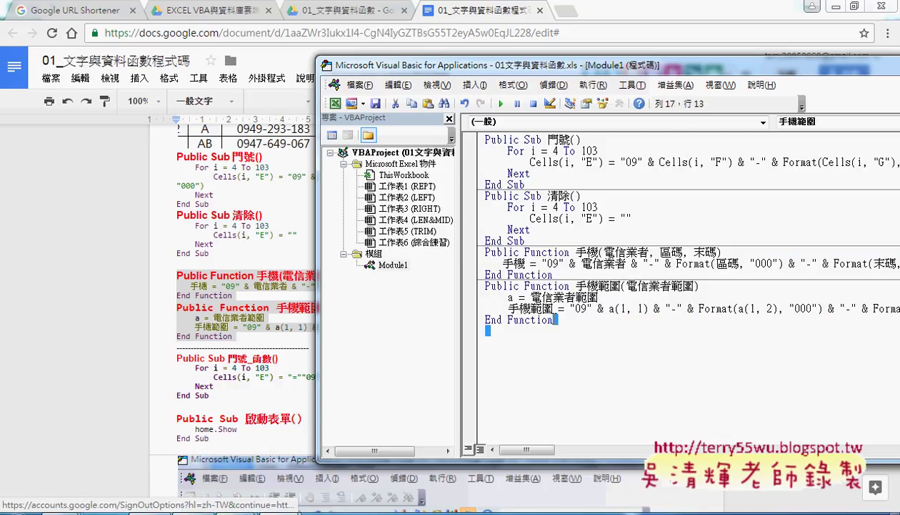
{"action": "left_click", "coordinate": [465, 254], "text": "shift"}
{"action": "left_click", "coordinate": [836, 7]}
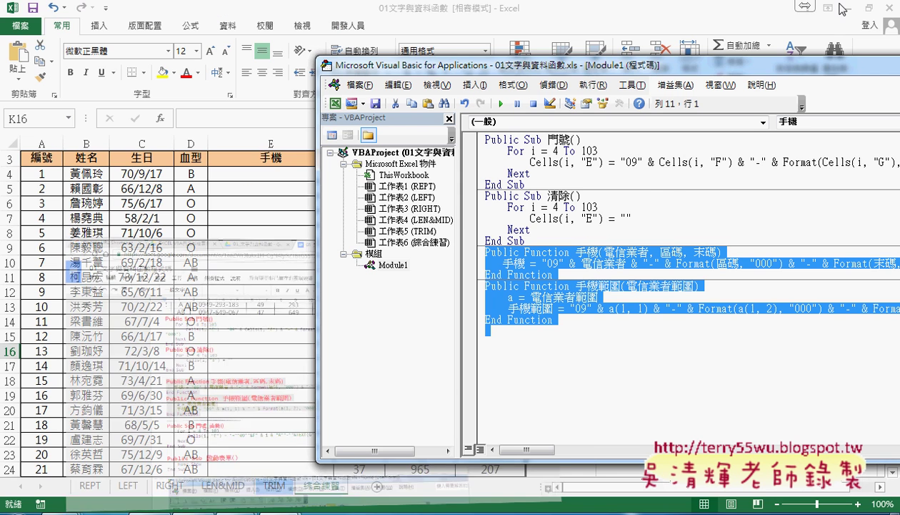
{"action": "left_click", "coordinate": [255, 175]}
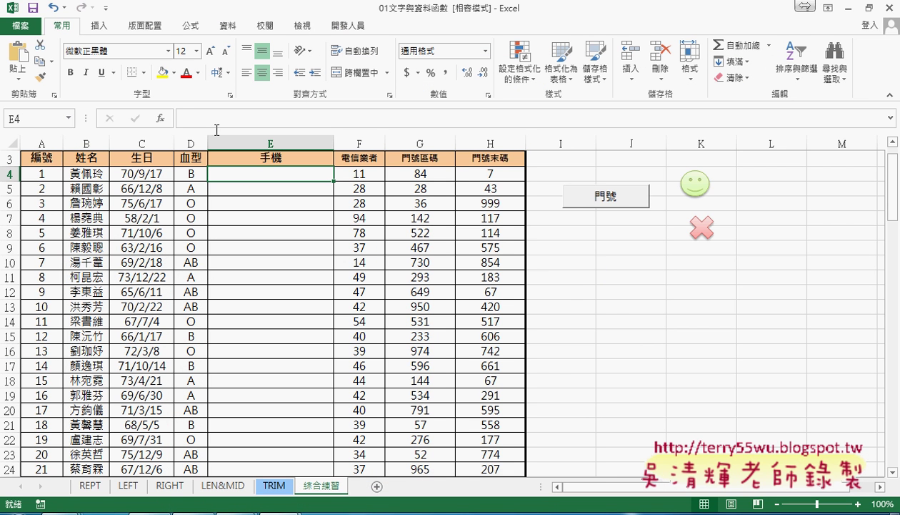
Start Insert Function for E4 and filter the list to the 使用者定義 category.
{"action": "left_click", "coordinate": [164, 118]}
{"action": "left_click", "coordinate": [664, 186]}
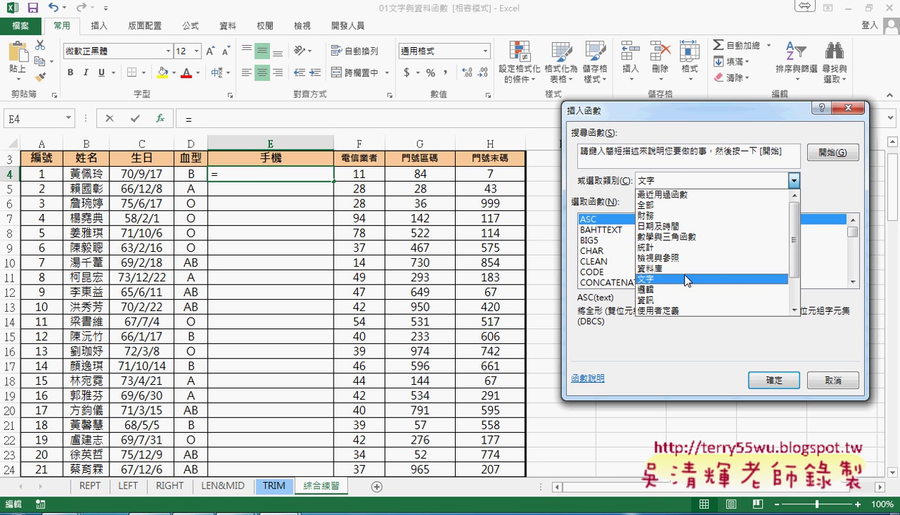
{"action": "left_click", "coordinate": [681, 312]}
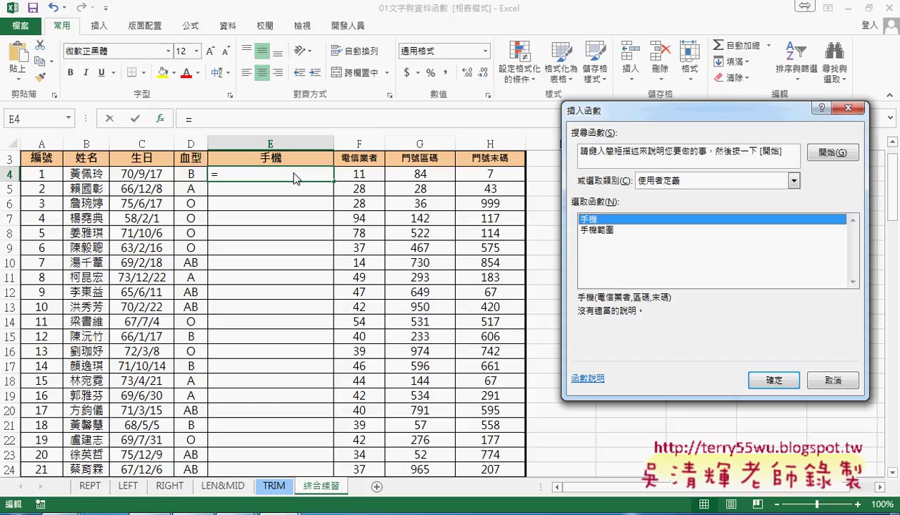
{"action": "left_click", "coordinate": [783, 382]}
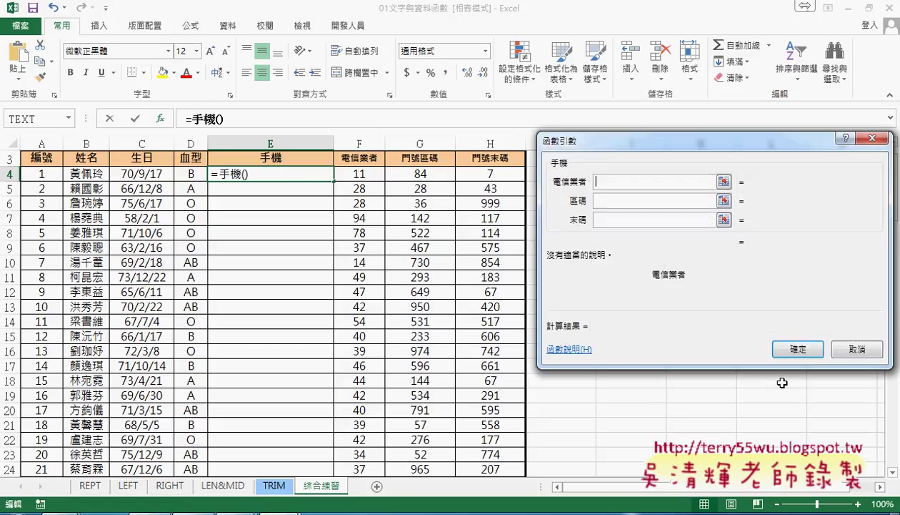
{"action": "left_click", "coordinate": [372, 174]}
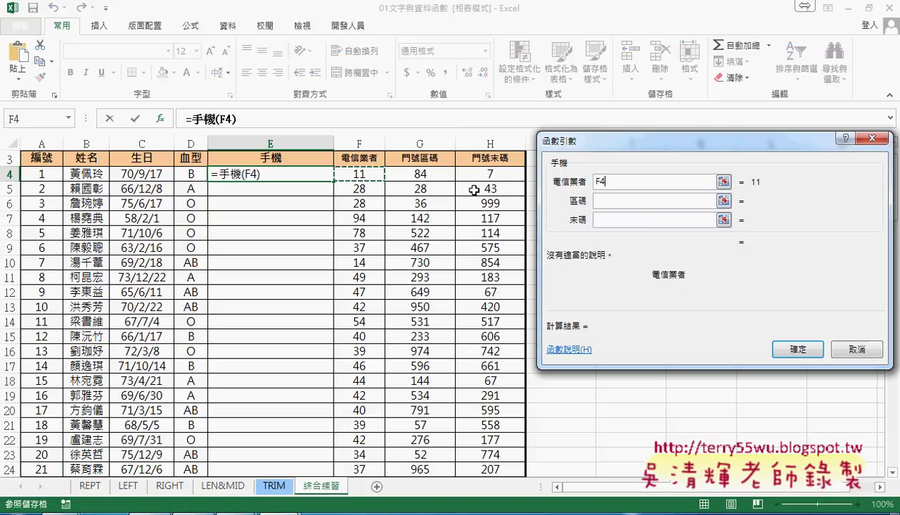
{"action": "left_click", "coordinate": [606, 204]}
{"action": "left_click", "coordinate": [413, 171]}
{"action": "left_click", "coordinate": [617, 217]}
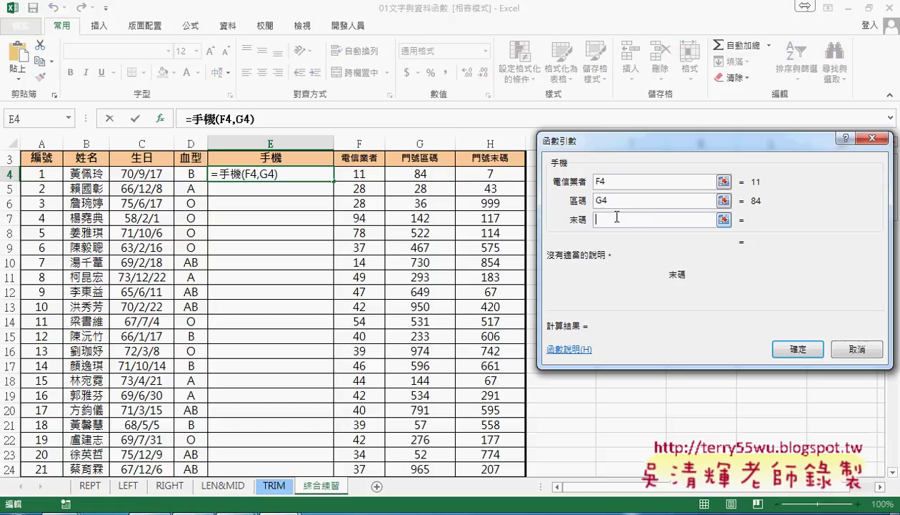
{"action": "left_click", "coordinate": [501, 176]}
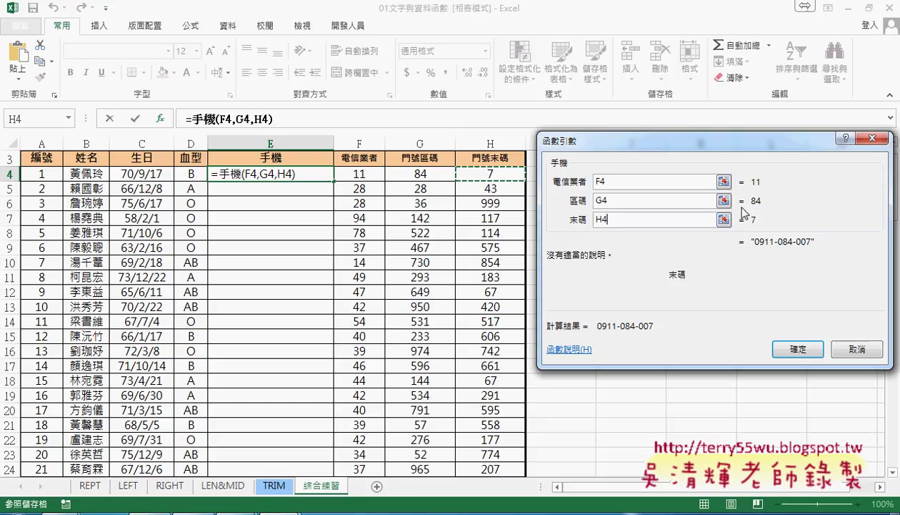
{"action": "left_click", "coordinate": [790, 350]}
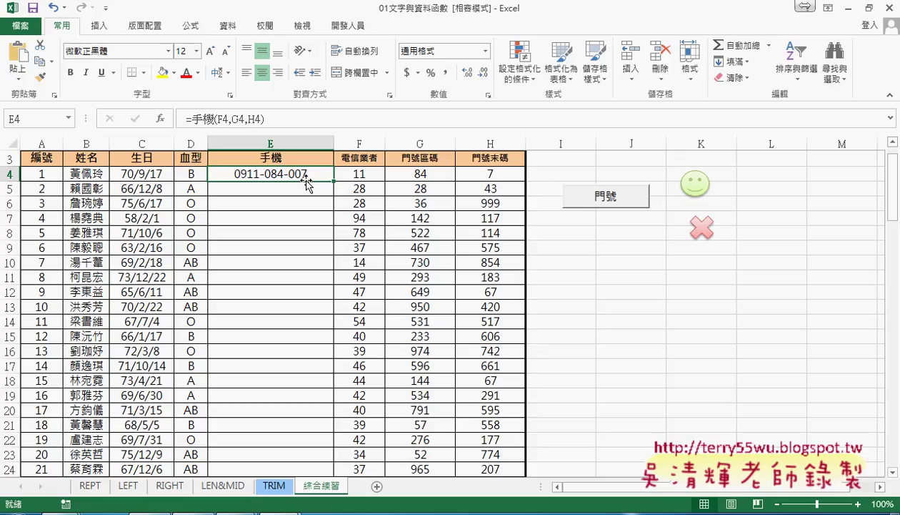
{"action": "key", "text": "Delete"}
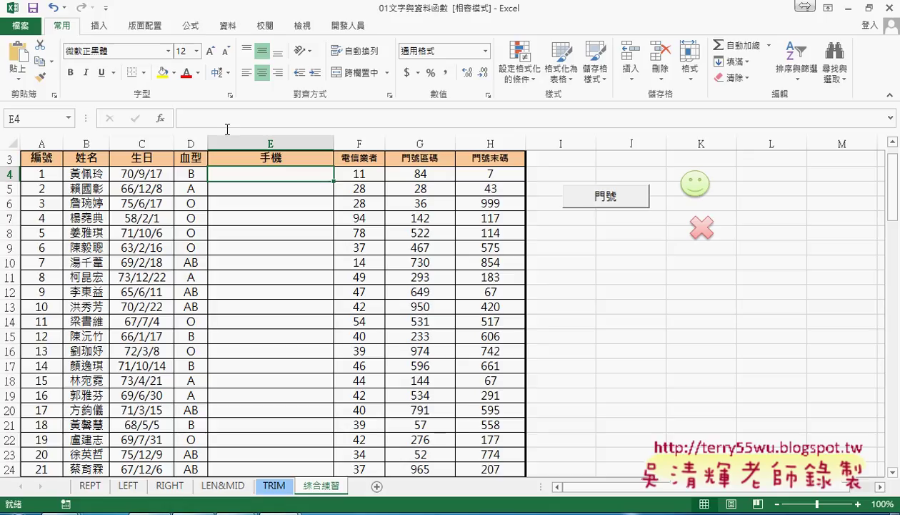
{"action": "left_click", "coordinate": [161, 119]}
{"action": "left_click", "coordinate": [608, 230]}
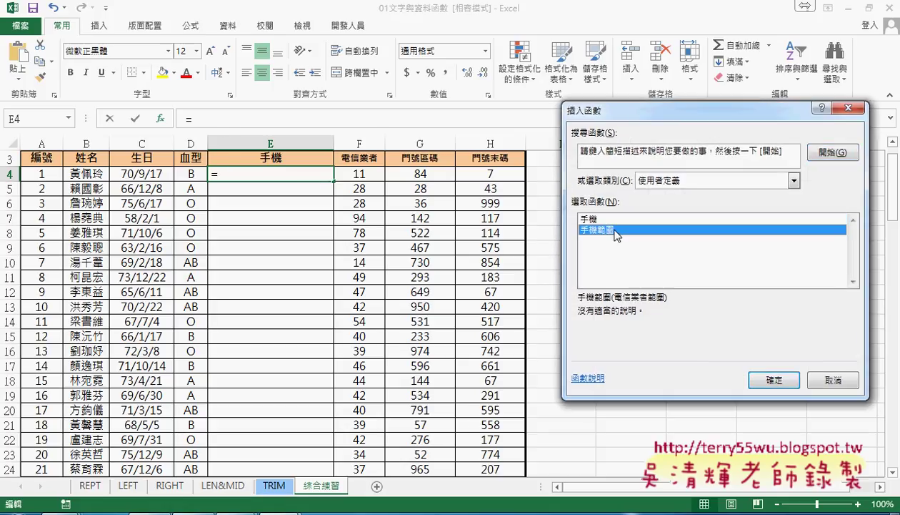
{"action": "left_click", "coordinate": [774, 378]}
{"action": "left_click_drag", "start_coordinate": [351, 174], "coordinate": [486, 176]}
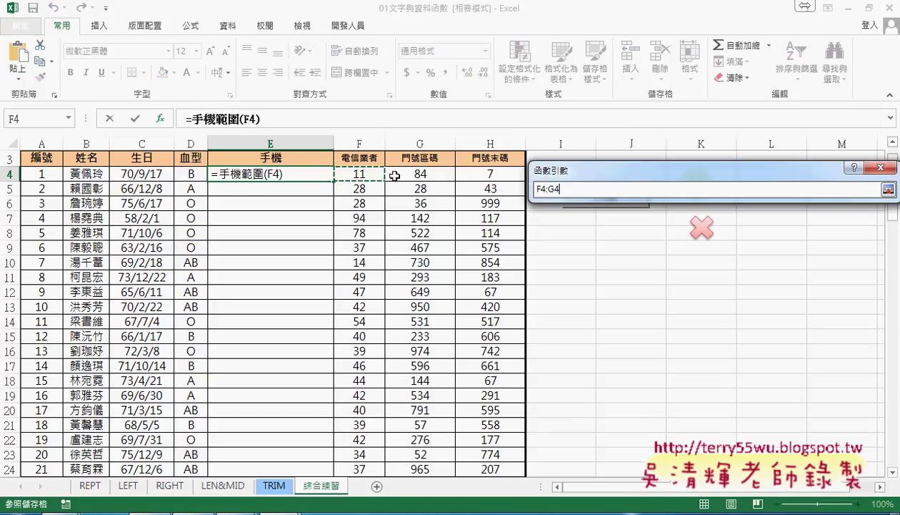
{"action": "left_click", "coordinate": [794, 320]}
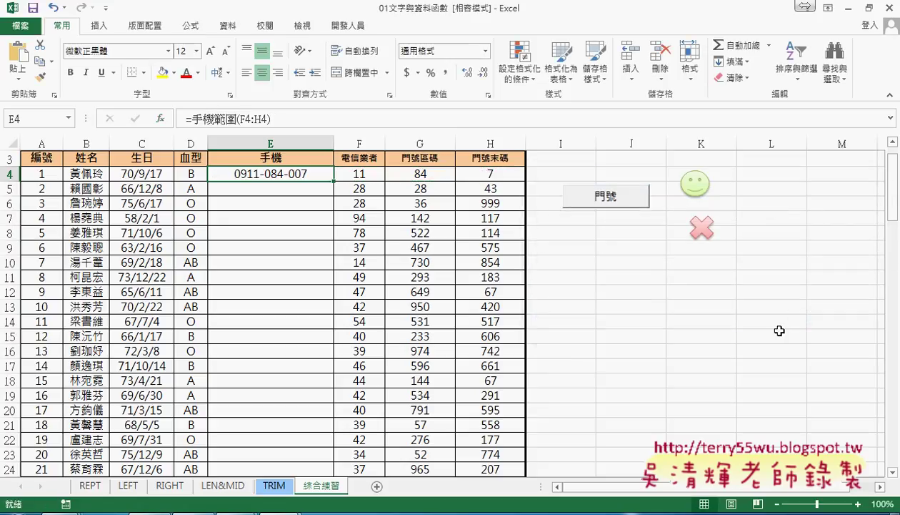
{"action": "left_click", "coordinate": [280, 512]}
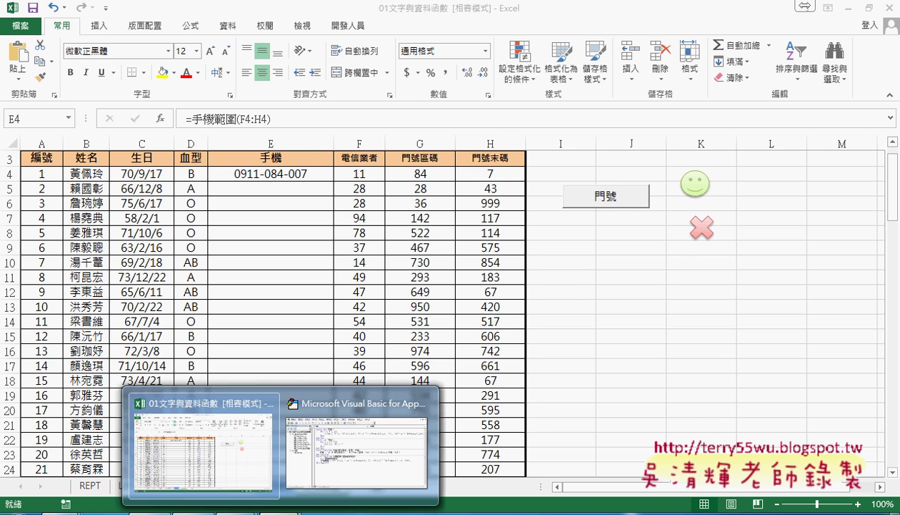
Delete the 手機 and 手機範圍 functions from Module1, leaving only 門號 and 清除.
{"action": "left_click", "coordinate": [352, 458]}
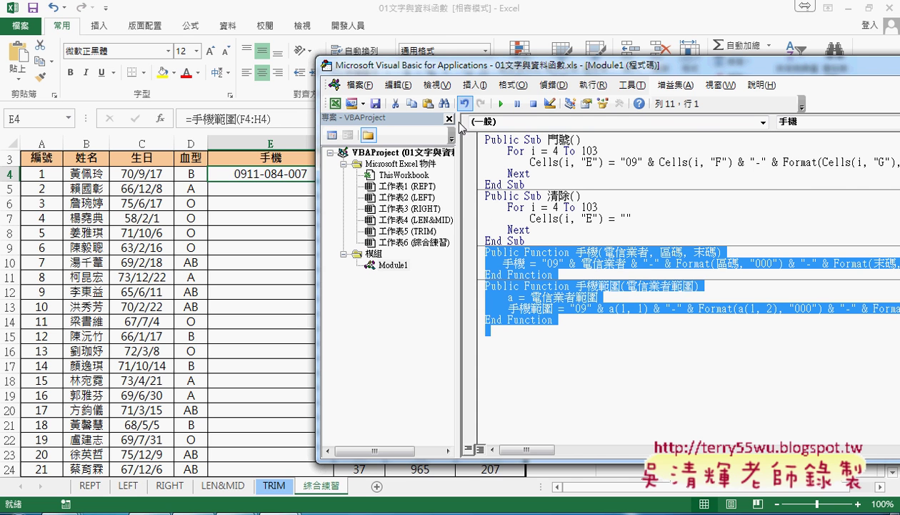
{"action": "mouse_move", "coordinate": [444, 68]}
{"action": "left_mouse_down"}
{"action": "mouse_move", "coordinate": [227, 195]}
{"action": "mouse_move", "coordinate": [223, 208]}
{"action": "left_mouse_up"}
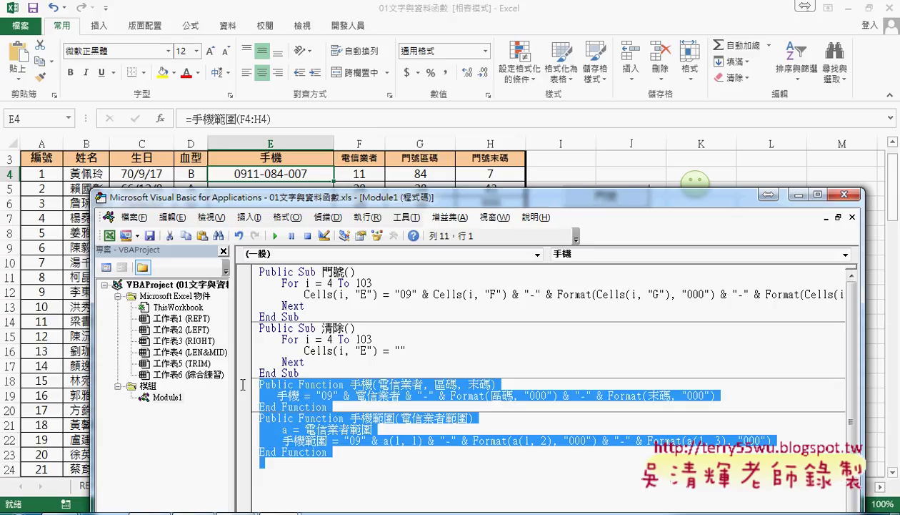
{"action": "key", "text": "Delete"}
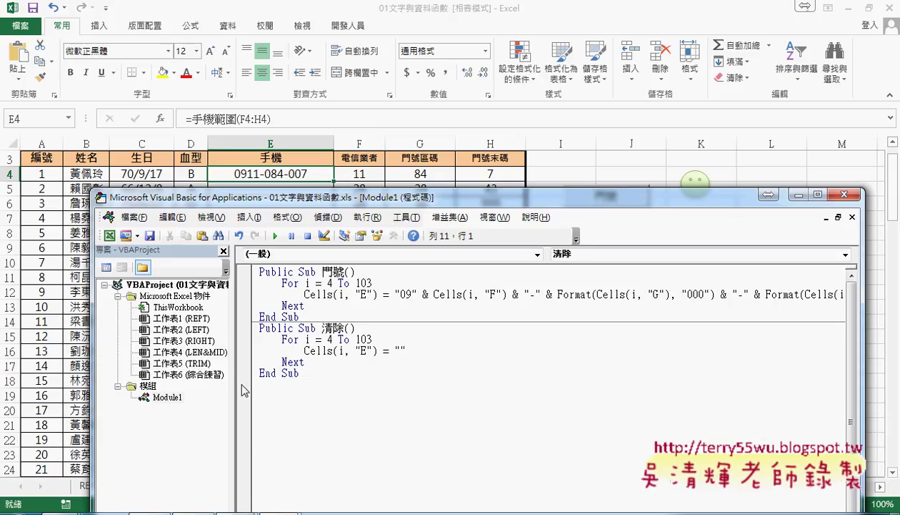
{"action": "key", "text": "BackSpace"}
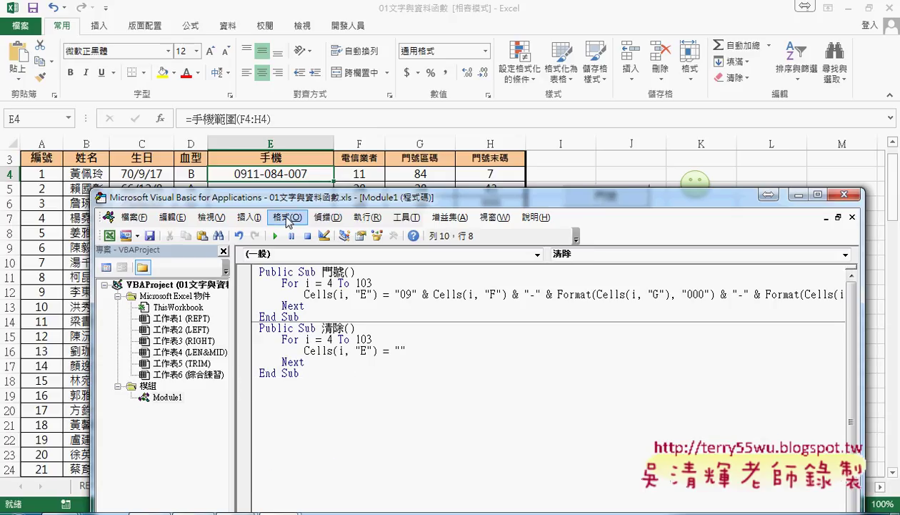
{"action": "left_click", "coordinate": [249, 217]}
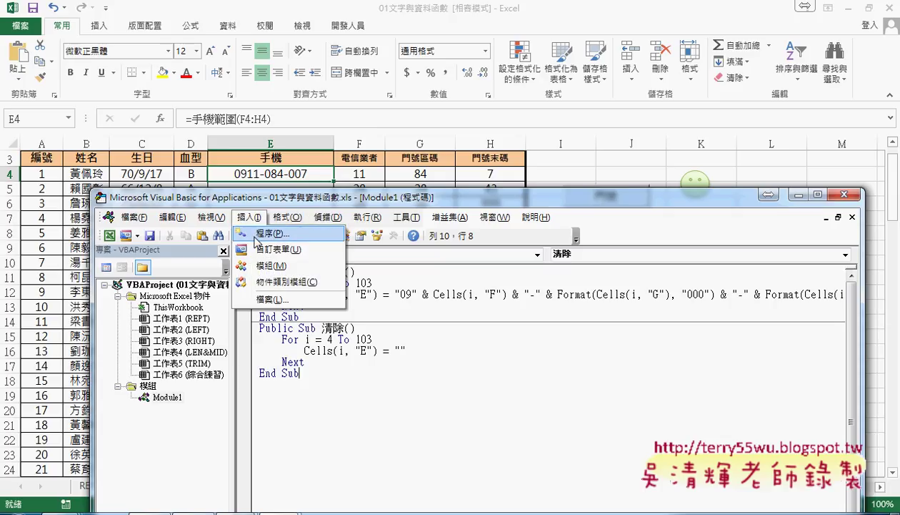
Add a new Public Function procedure named 手機 to Module1.
{"action": "left_click", "coordinate": [256, 236]}
{"action": "left_click", "coordinate": [387, 186]}
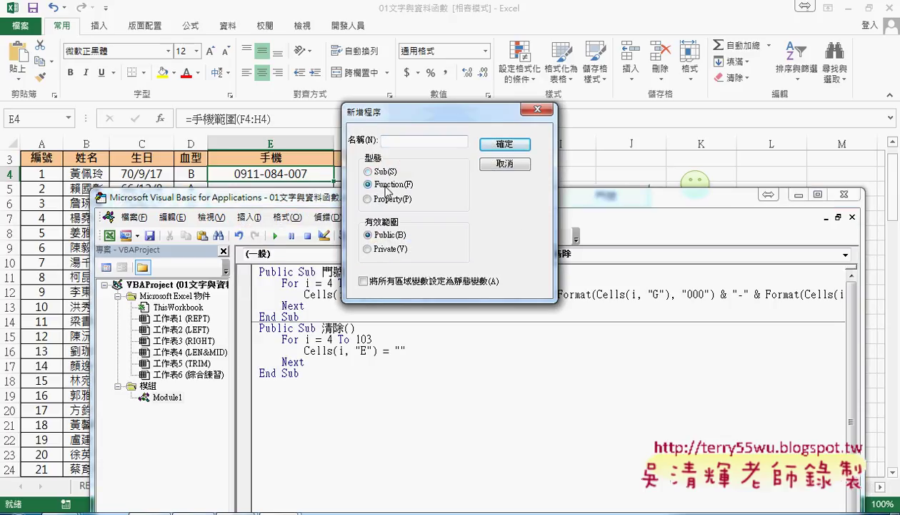
{"action": "left_click_drag", "start_coordinate": [421, 113], "coordinate": [638, 208]}
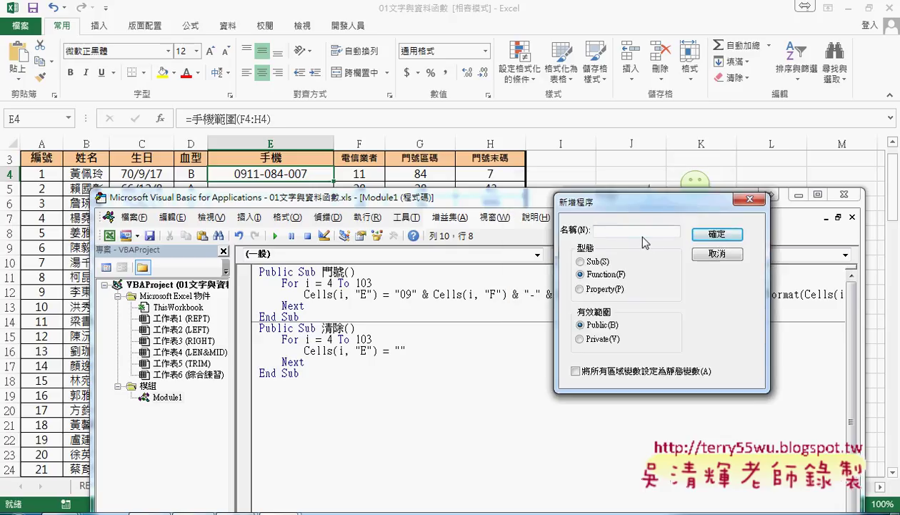
{"action": "left_click", "coordinate": [631, 232]}
{"action": "type", "text": "手機"}
{"action": "key", "text": "Return"}
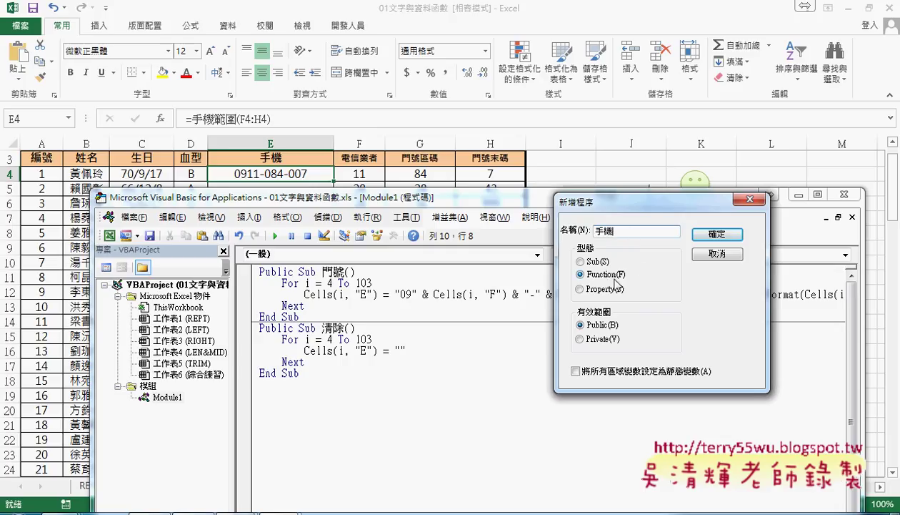
{"action": "left_click", "coordinate": [716, 235]}
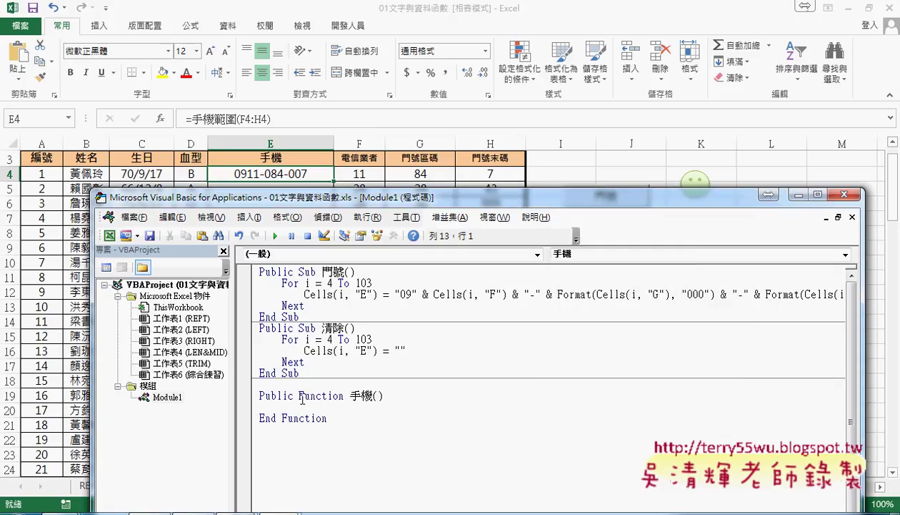
Paste the F3:H3 column headings into the 手機 function's parentheses as parameters.
{"action": "left_click_drag", "start_coordinate": [347, 395], "coordinate": [384, 396]}
{"action": "left_click_drag", "start_coordinate": [349, 164], "coordinate": [477, 156]}
{"action": "key", "text": "ctrl+c"}
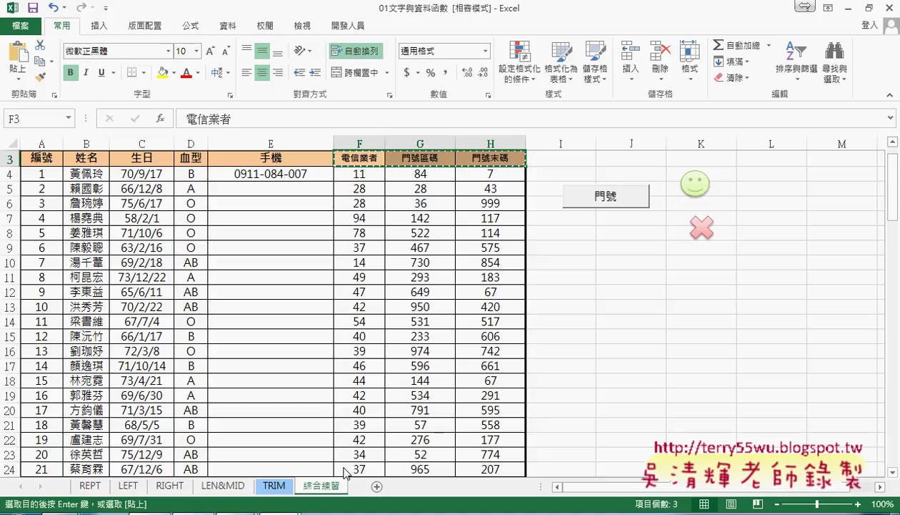
{"action": "mouse_move", "coordinate": [346, 511]}
{"action": "left_click", "coordinate": [357, 429]}
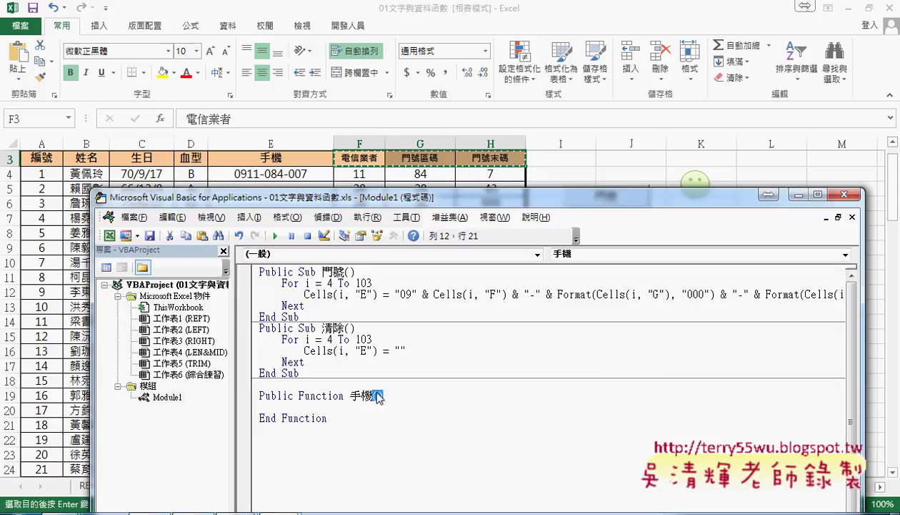
{"action": "key", "text": "Right"}
{"action": "key", "text": "ctrl+v"}
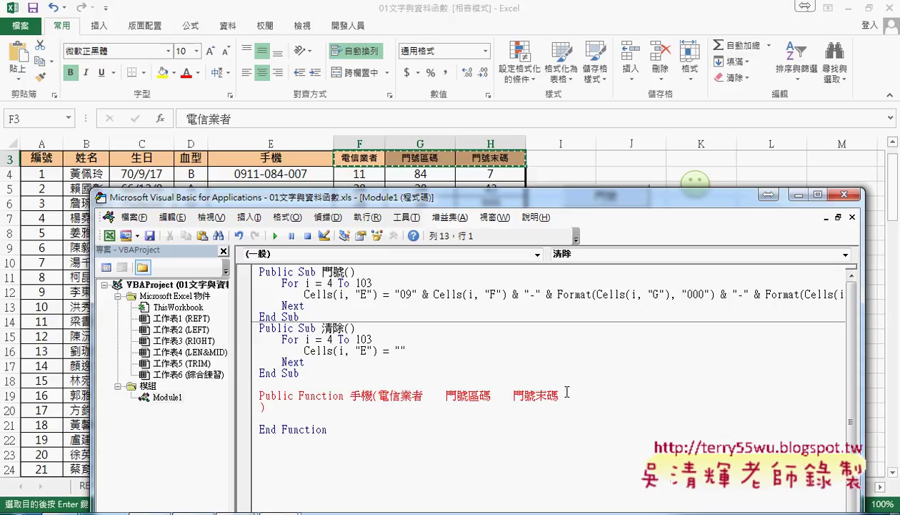
{"action": "key", "text": "BackSpace"}
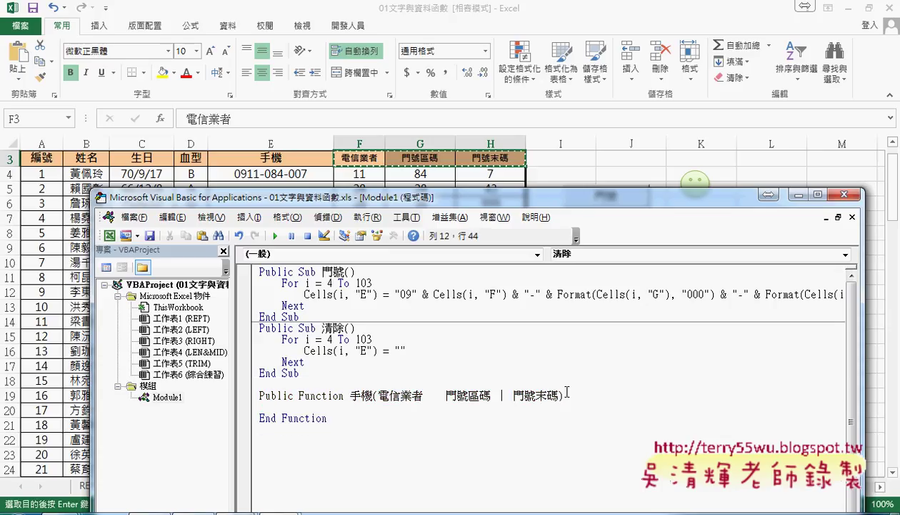
Edit the parameters to 電信業者, 區碼, 末碼 and indent the empty function body.
{"action": "key", "text": "Left"}
{"action": "key", "text": "Left"}
{"action": "key", "text": "Left"}
{"action": "key", "text": "shift+Left"}
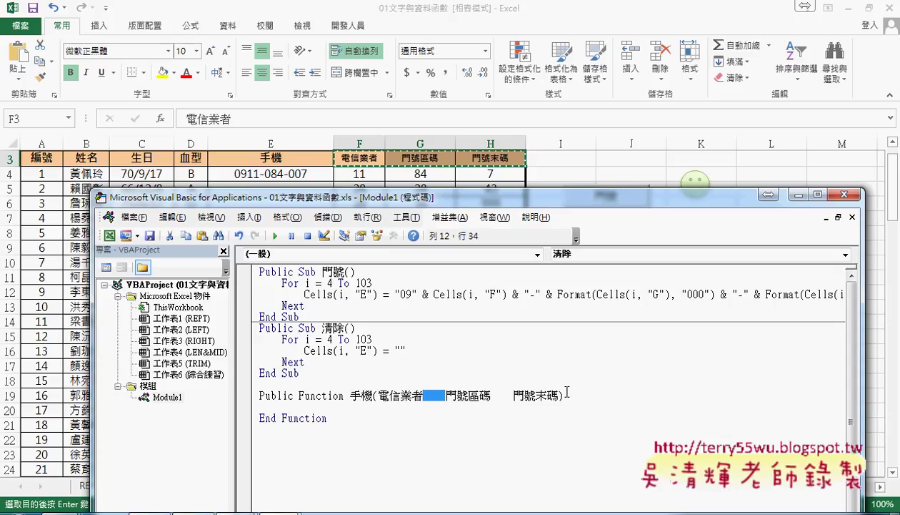
{"action": "key", "text": "Delete"}
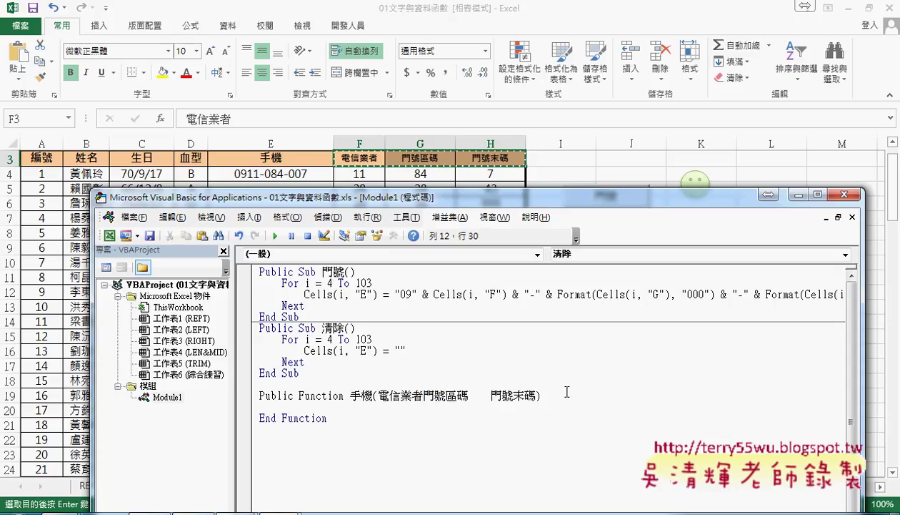
{"action": "type", "text": ","}
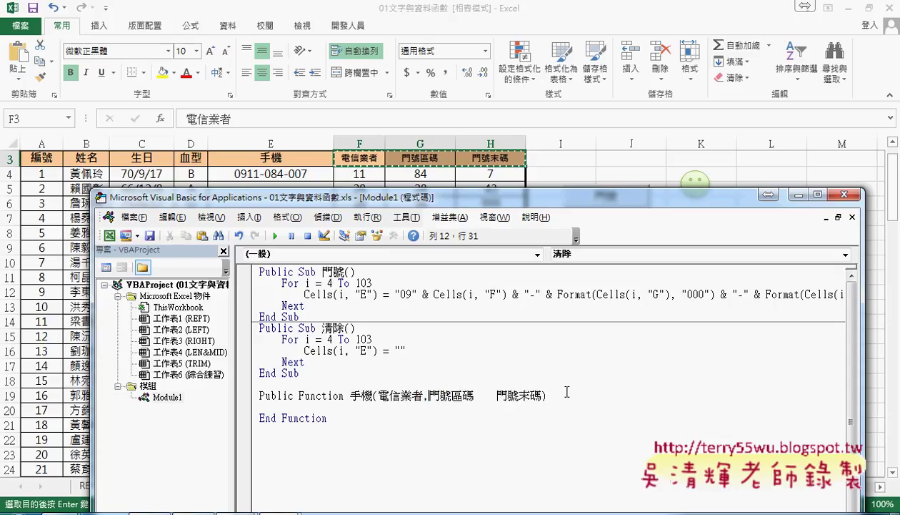
{"action": "type", "text": "門"}
{"action": "type", "text": ","}
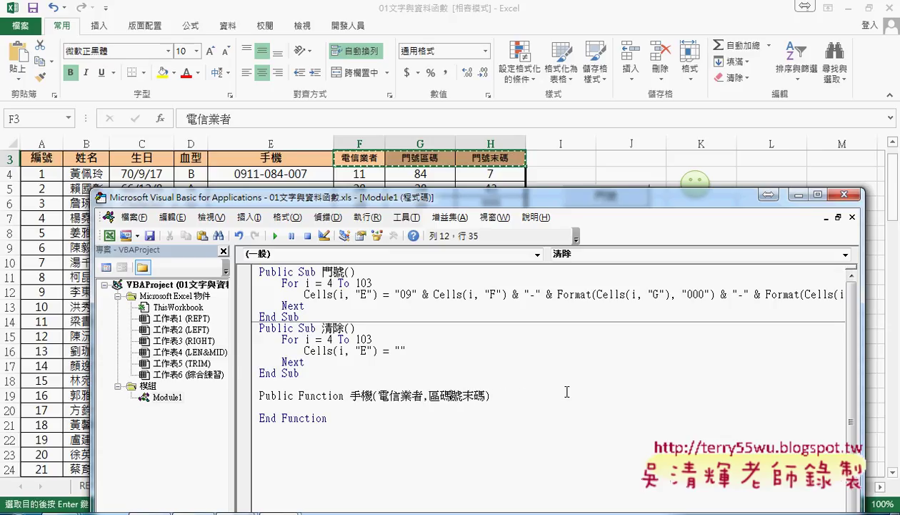
{"action": "key", "text": "Delete"}
{"action": "key", "text": "Delete"}
{"action": "key", "text": "End"}
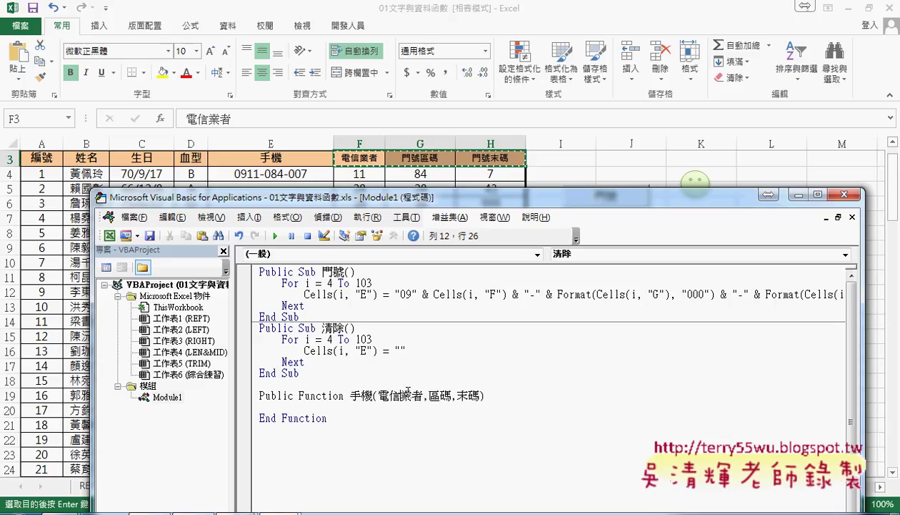
{"action": "left_click_drag", "start_coordinate": [423, 395], "coordinate": [382, 398]}
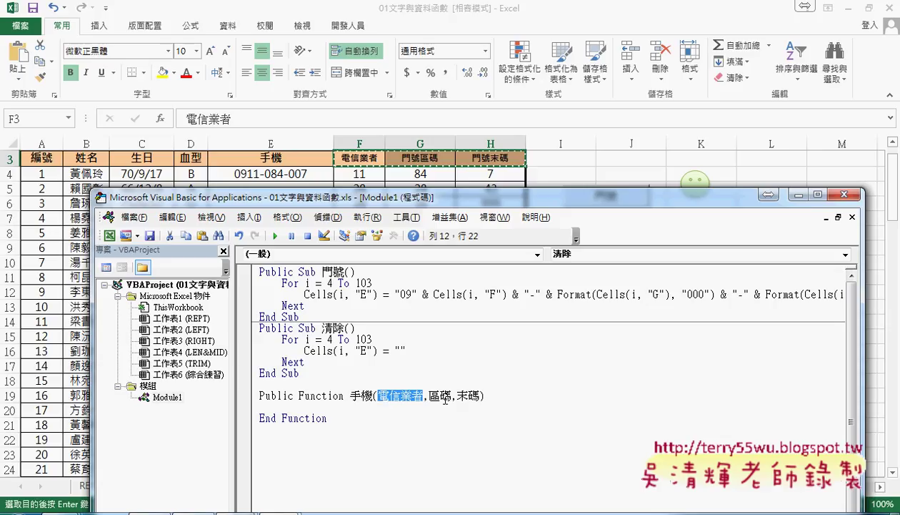
{"action": "left_click", "coordinate": [433, 406]}
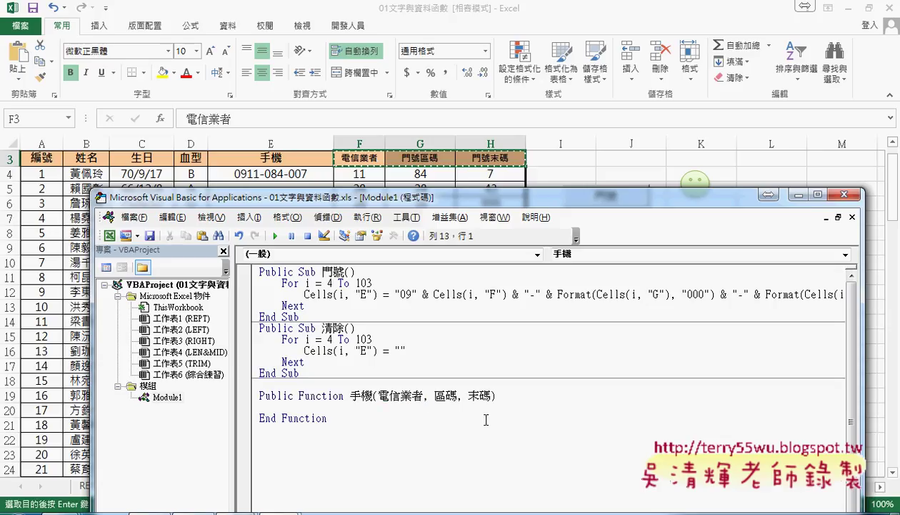
{"action": "key", "text": "Tab"}
Start the 手機 body with the line 手機="09" & and dismiss the compile error.
{"action": "left_click_drag", "start_coordinate": [448, 206], "coordinate": [654, 199]}
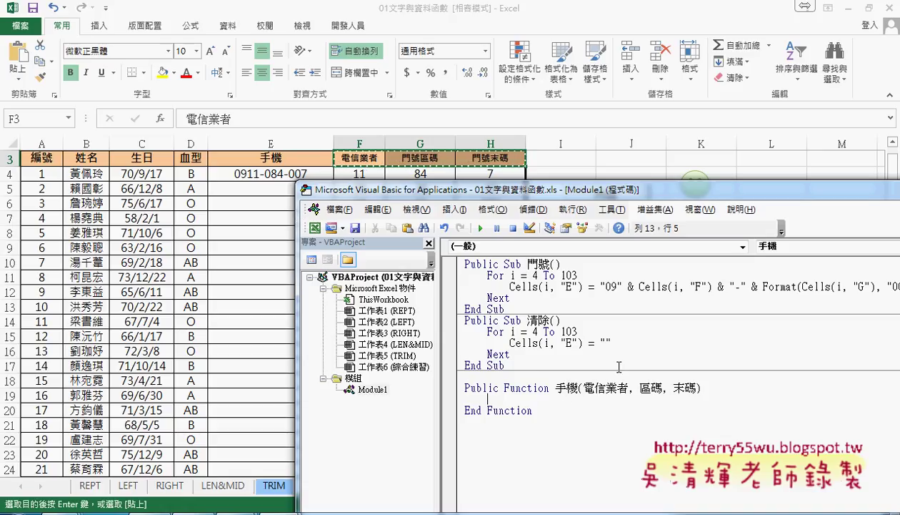
{"action": "mouse_move", "coordinate": [557, 386]}
{"action": "left_mouse_down"}
{"action": "mouse_move", "coordinate": [576, 386]}
{"action": "mouse_move", "coordinate": [530, 409]}
{"action": "mouse_move", "coordinate": [532, 403]}
{"action": "left_mouse_up"}
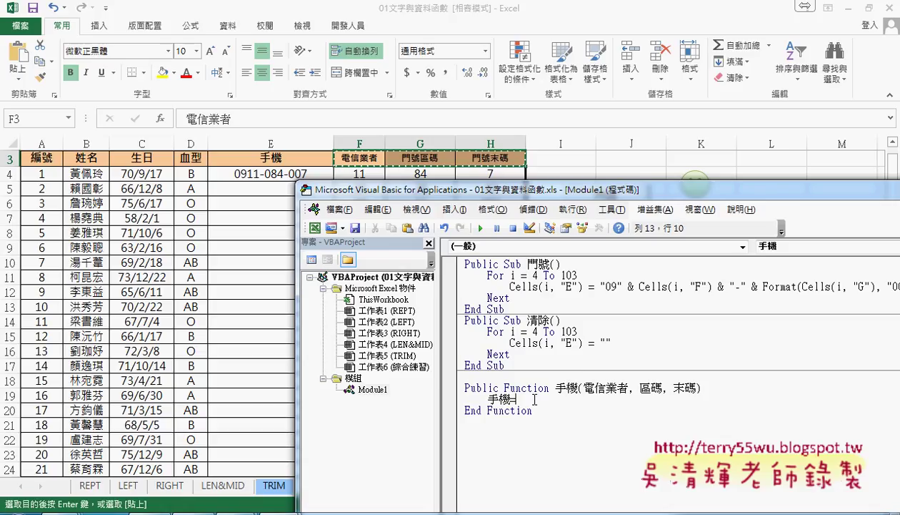
{"action": "type", "text": "\""}
{"action": "type", "text": "09\""}
{"action": "type", "text": " &"}
{"action": "left_click", "coordinate": [587, 392]}
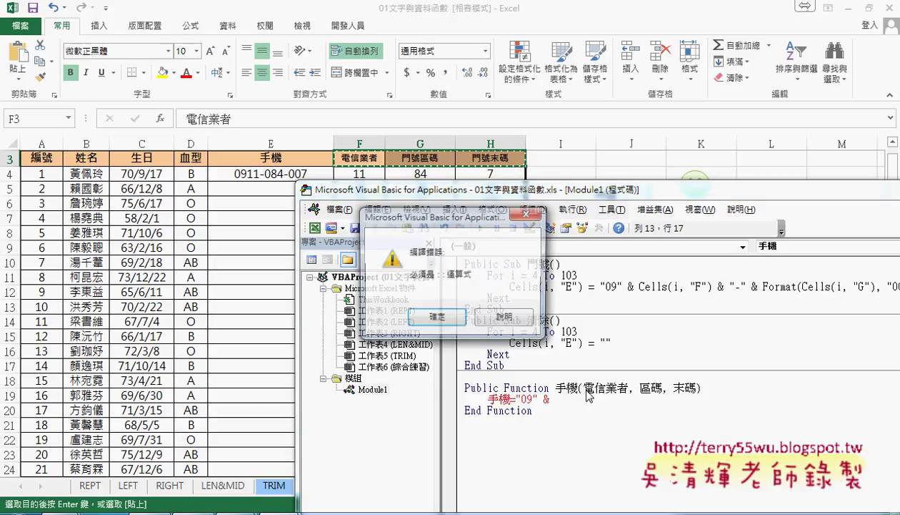
{"action": "left_click", "coordinate": [450, 316]}
{"action": "left_click_drag", "start_coordinate": [584, 391], "coordinate": [627, 390]}
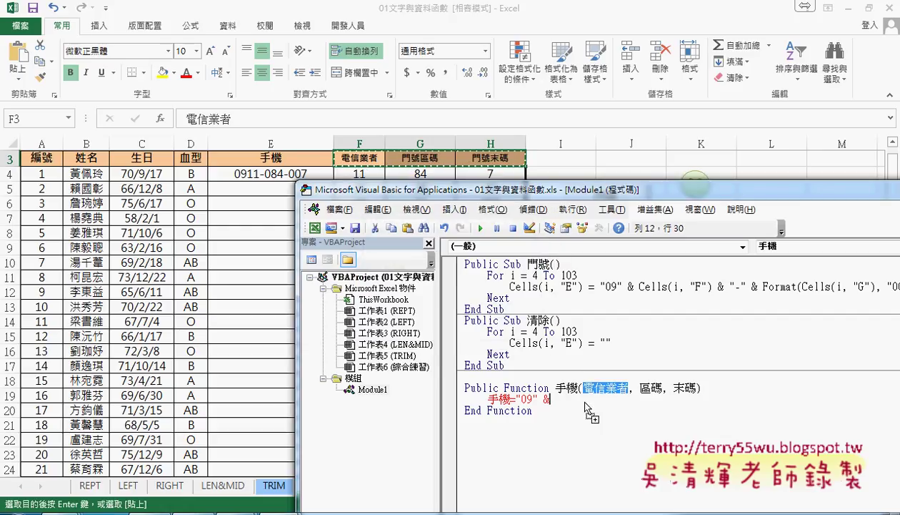
Extend the line to 手機="09" & 電信業者 & "-" & vba.Format using IntelliSense.
{"action": "key", "text": "ctrl+c"}
{"action": "left_click", "coordinate": [593, 398]}
{"action": "key", "text": "ctrl+v"}
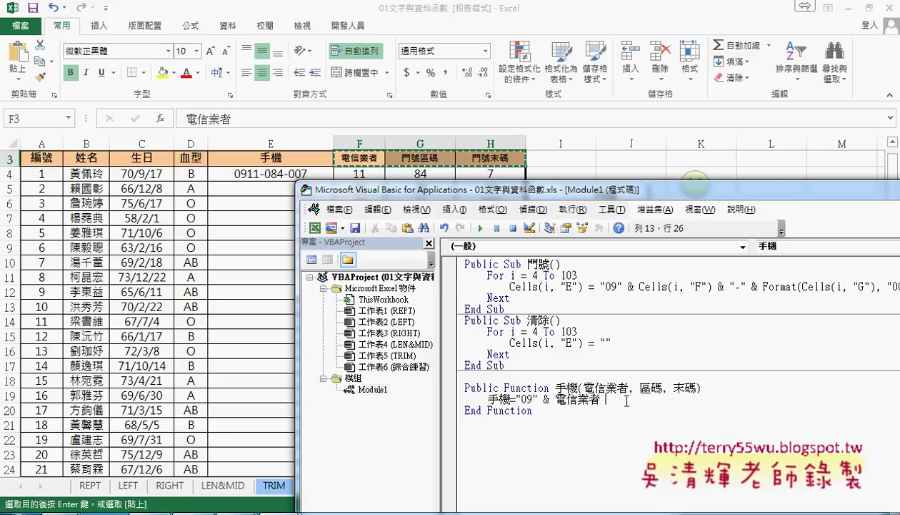
{"action": "type", "text": "&"}
{"action": "type", "text": " \"-"}
{"action": "type", "text": "\" "}
{"action": "type", "text": "&"}
{"action": "type", "text": "fo"}
{"action": "type", "text": "rmat"}
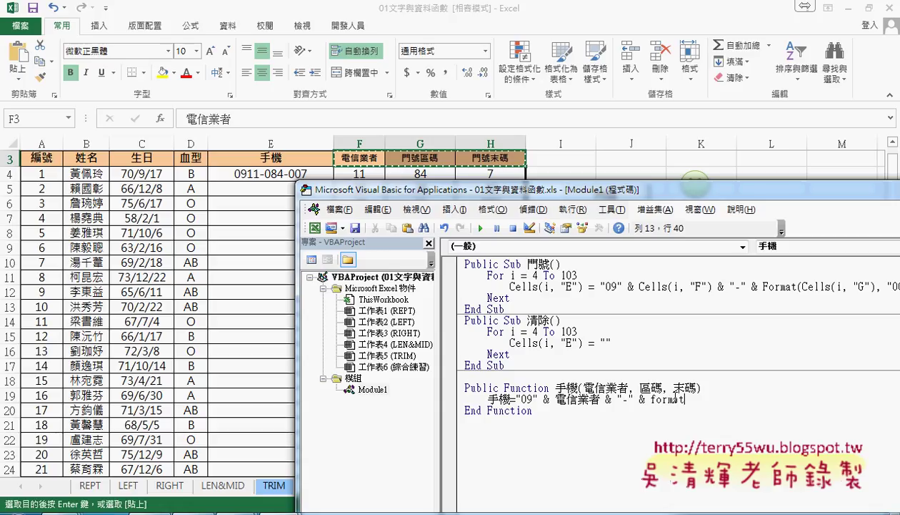
{"action": "type", "text": "("}
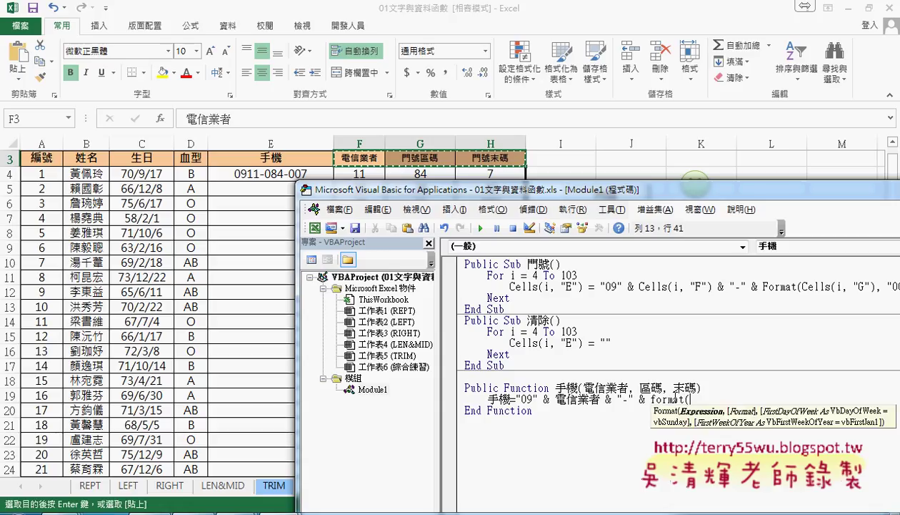
{"action": "key", "text": "BackSpace"}
{"action": "key", "text": "BackSpace"}
{"action": "key", "text": "BackSpace"}
{"action": "key", "text": "BackSpace"}
{"action": "key", "text": "BackSpace"}
{"action": "key", "text": "BackSpace"}
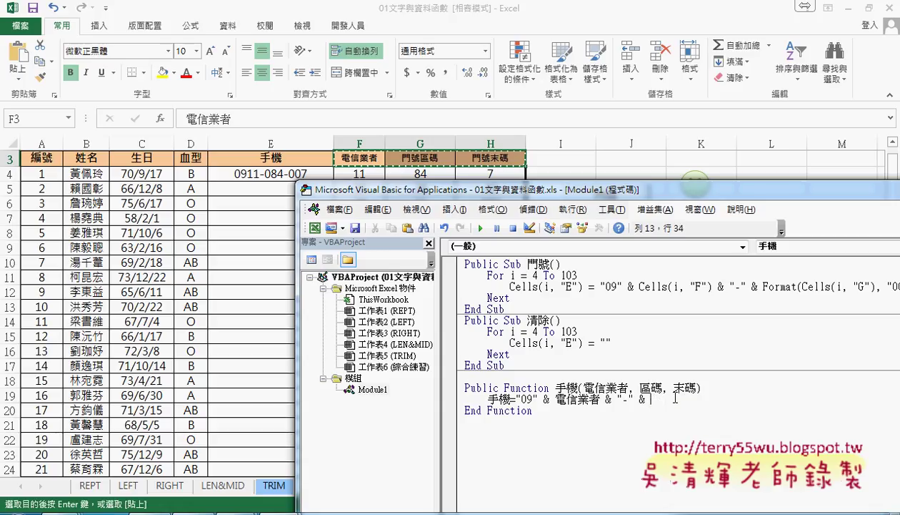
{"action": "type", "text": "vba"}
{"action": "type", "text": "."}
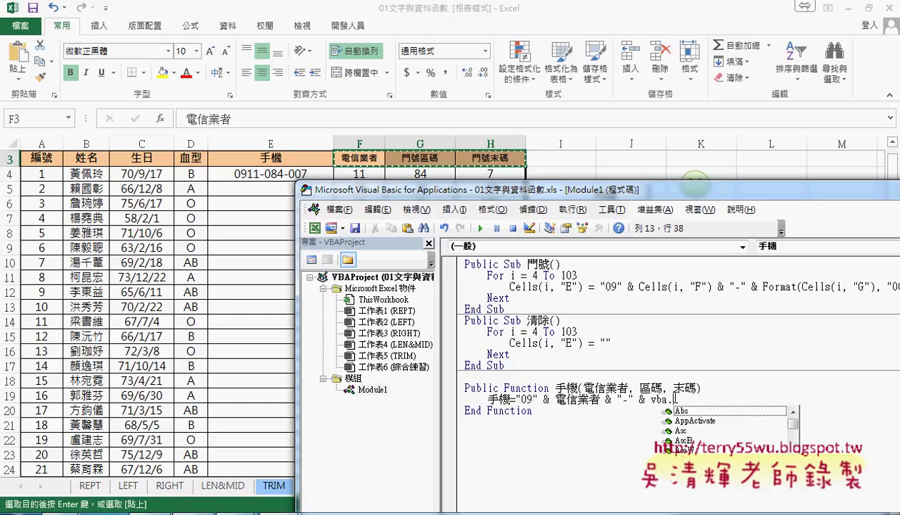
{"action": "type", "text": "f"}
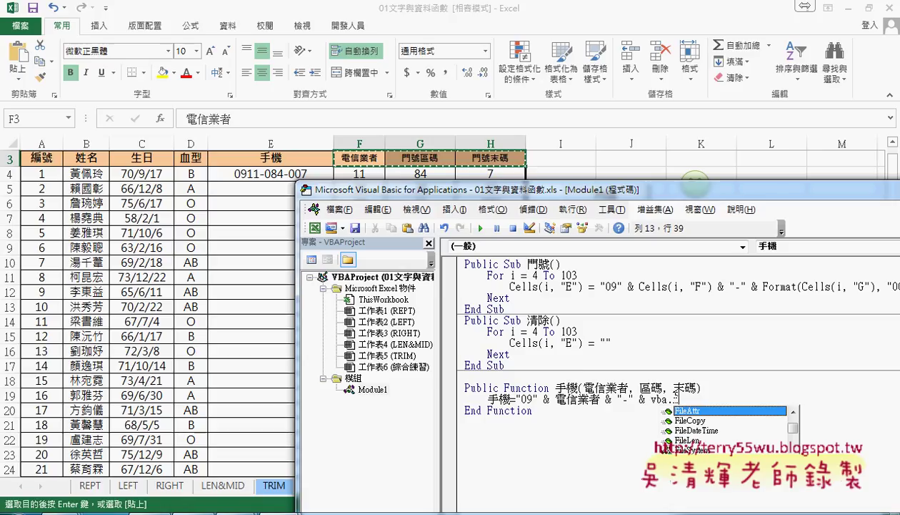
{"action": "type", "text": "o"}
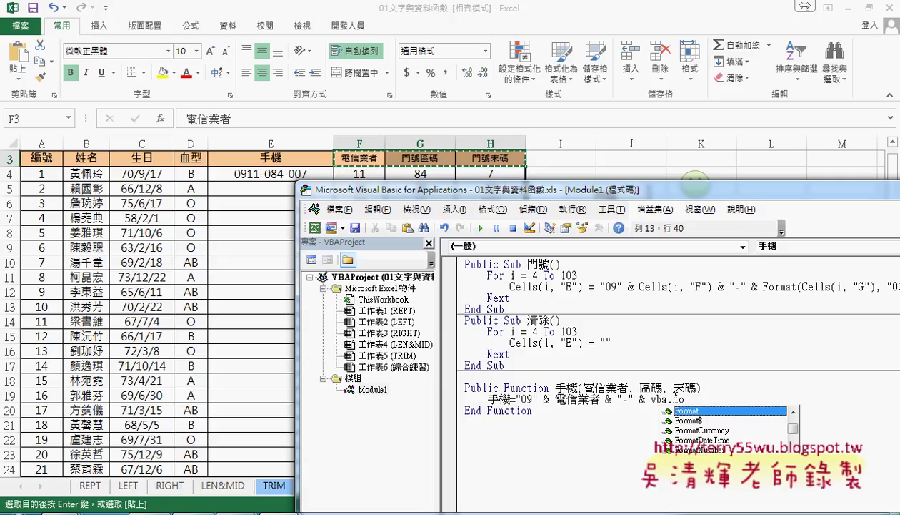
{"action": "key", "text": "Tab"}
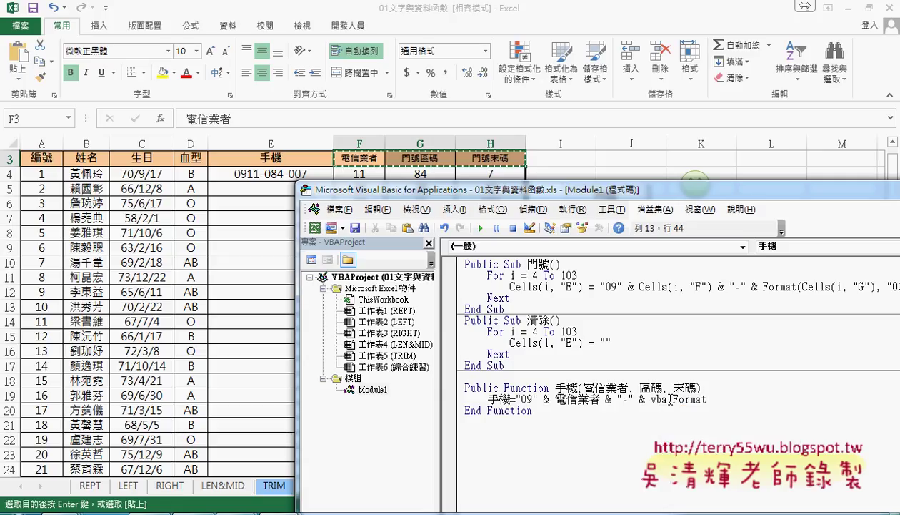
{"action": "left_click_drag", "start_coordinate": [673, 399], "coordinate": [651, 399]}
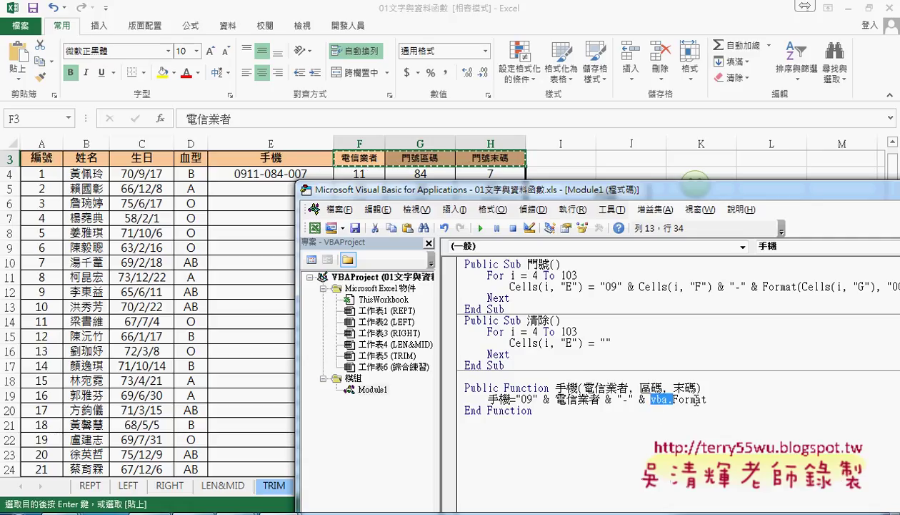
{"action": "left_click", "coordinate": [690, 398]}
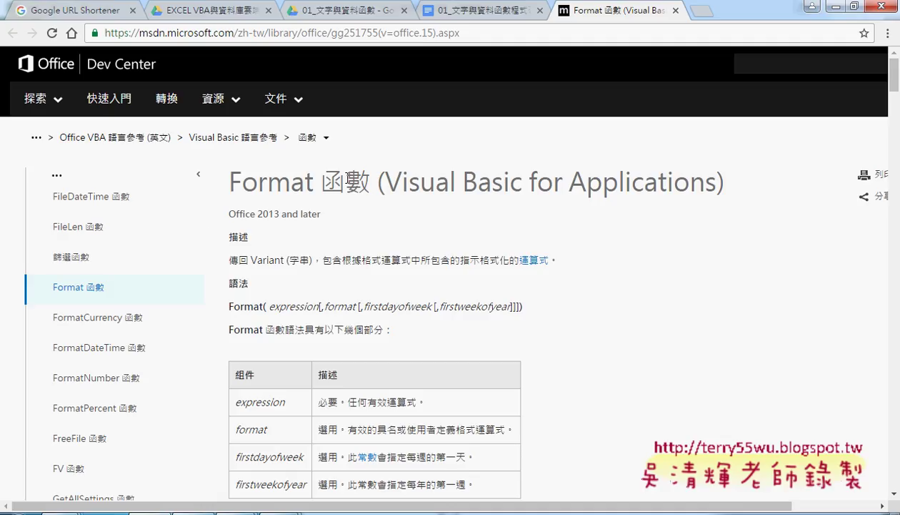
Read the Format function page's title, description and syntax, scrolling down through its arguments.
{"action": "left_click_drag", "start_coordinate": [384, 181], "coordinate": [724, 182]}
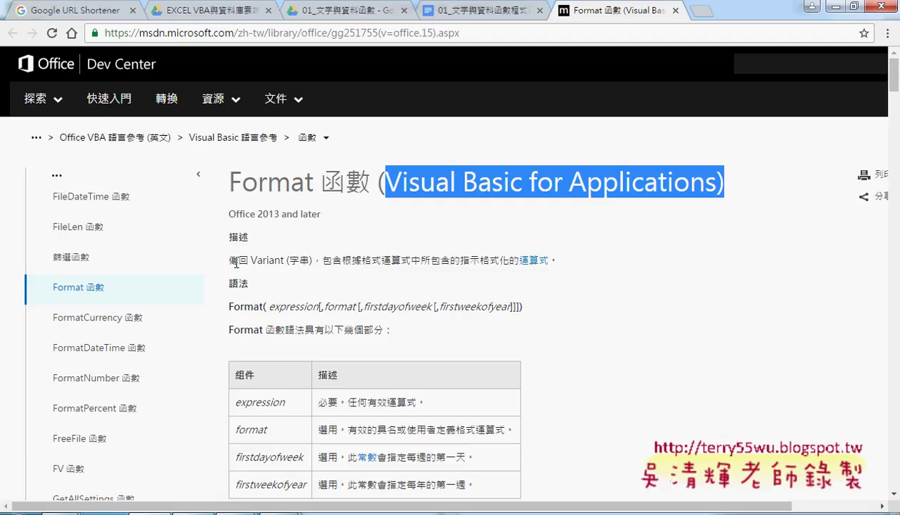
{"action": "left_click_drag", "start_coordinate": [227, 237], "coordinate": [248, 237]}
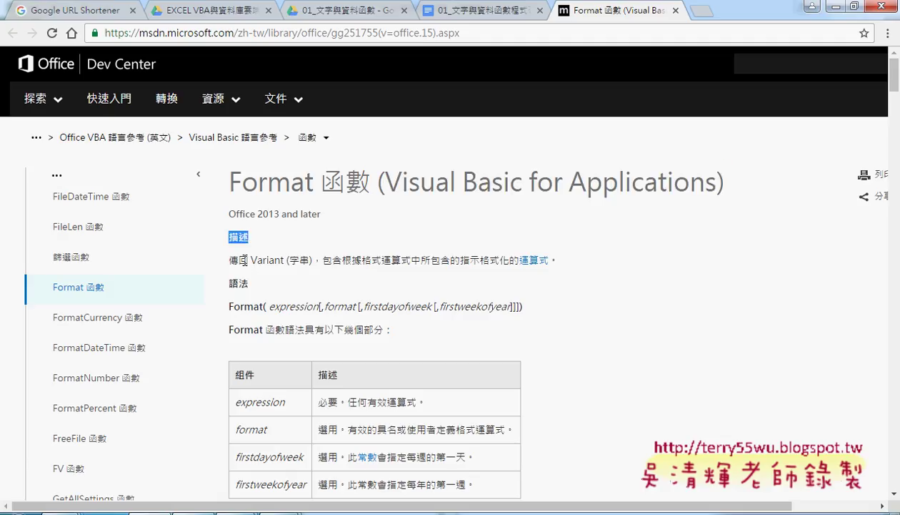
{"action": "left_click_drag", "start_coordinate": [230, 260], "coordinate": [581, 278]}
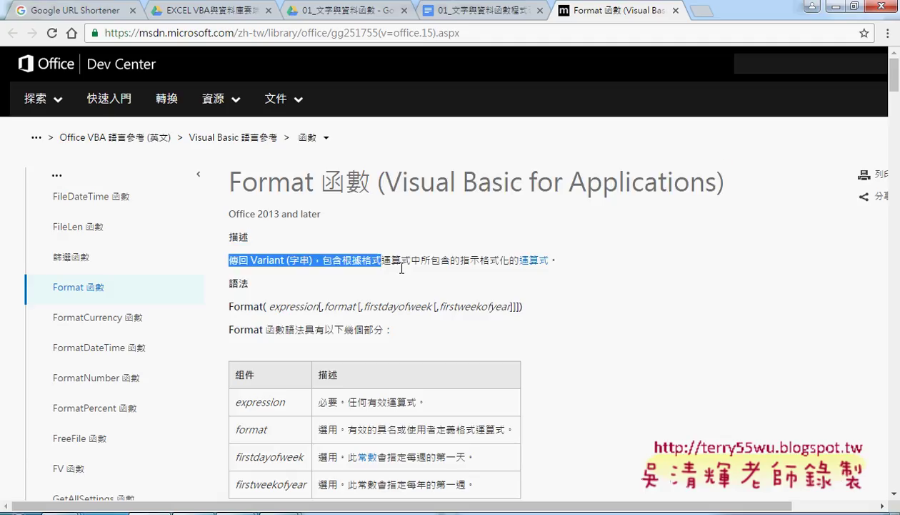
{"action": "scroll", "coordinate": [581, 278], "scroll_direction": "down", "scroll_amount": 1}
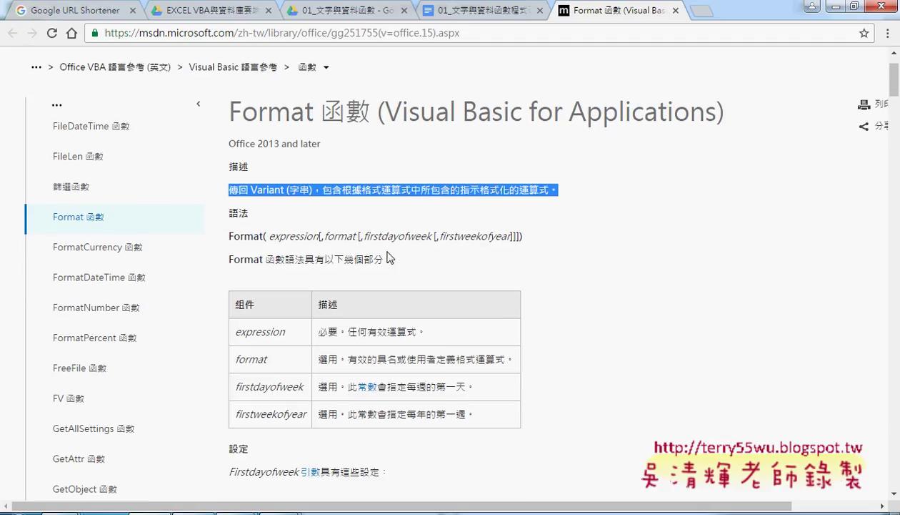
{"action": "left_click_drag", "start_coordinate": [266, 236], "coordinate": [373, 236]}
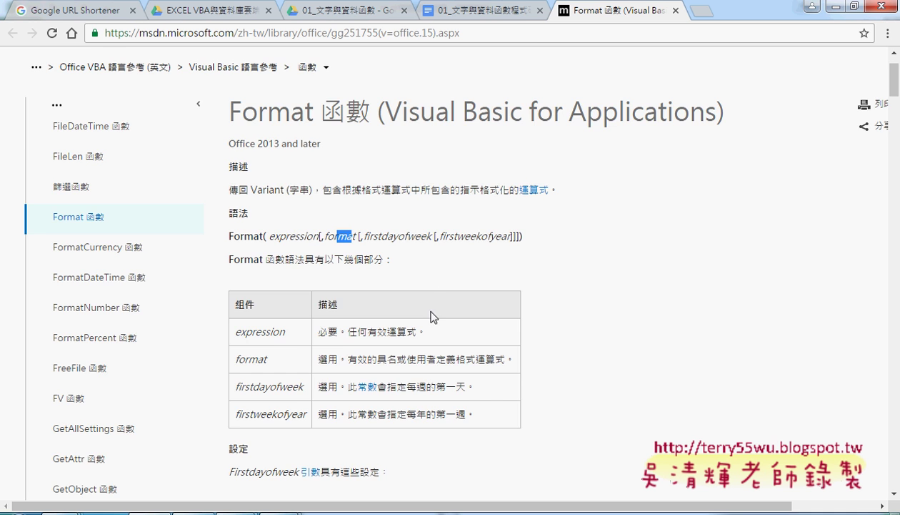
{"action": "scroll", "coordinate": [433, 314], "scroll_direction": "down", "scroll_amount": 2}
{"action": "scroll", "coordinate": [450, 322], "scroll_direction": "down", "scroll_amount": 5}
Read through the Format function examples, highlighting the 17:4:23 time result.
{"action": "scroll", "coordinate": [456, 323], "scroll_direction": "down", "scroll_amount": 1}
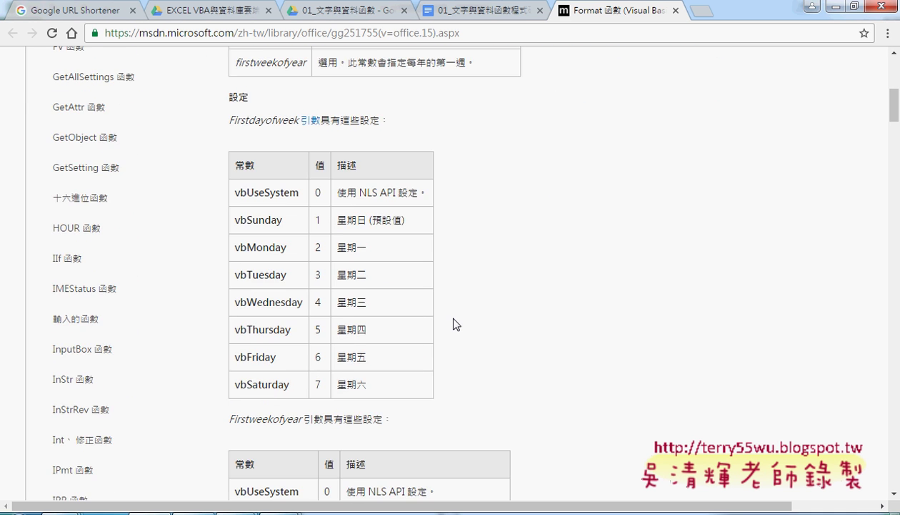
{"action": "scroll", "coordinate": [456, 323], "scroll_direction": "down", "scroll_amount": 3}
{"action": "scroll", "coordinate": [456, 324], "scroll_direction": "down", "scroll_amount": 2}
{"action": "scroll", "coordinate": [456, 324], "scroll_direction": "down", "scroll_amount": 1}
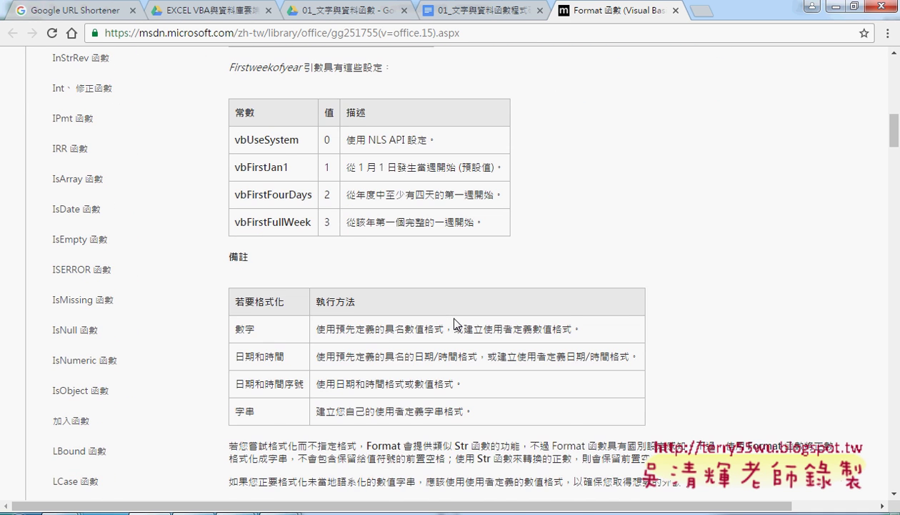
{"action": "scroll", "coordinate": [455, 319], "scroll_direction": "down", "scroll_amount": 2}
{"action": "scroll", "coordinate": [455, 318], "scroll_direction": "down", "scroll_amount": 2}
{"action": "scroll", "coordinate": [456, 318], "scroll_direction": "down", "scroll_amount": 2}
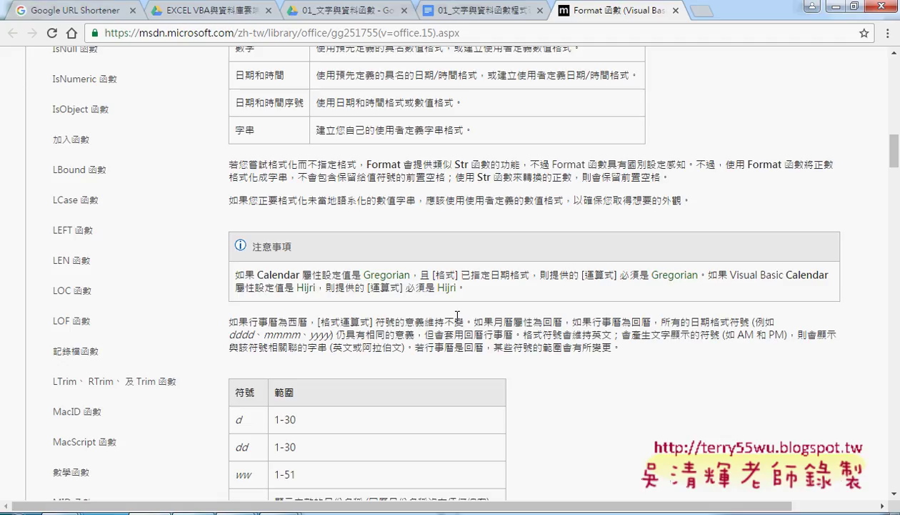
{"action": "scroll", "coordinate": [490, 301], "scroll_direction": "down", "scroll_amount": 2}
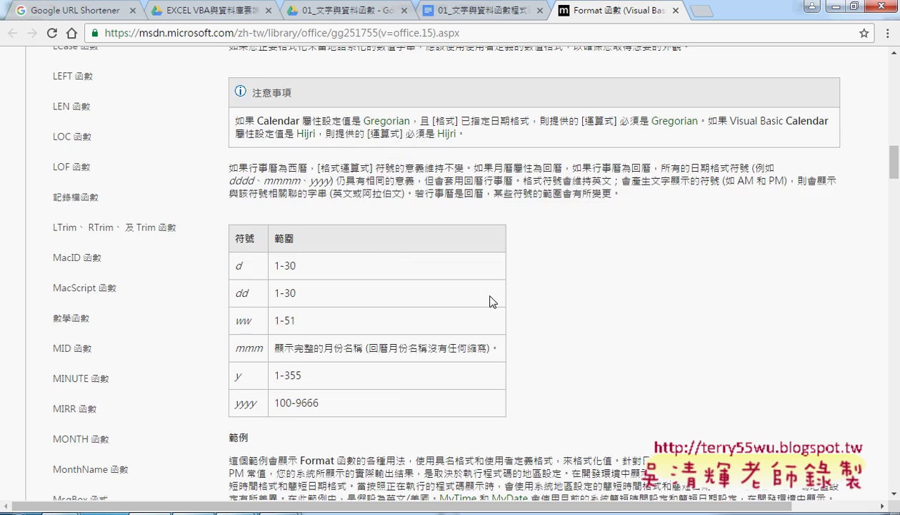
{"action": "scroll", "coordinate": [495, 295], "scroll_direction": "down", "scroll_amount": 2}
{"action": "scroll", "coordinate": [495, 295], "scroll_direction": "down", "scroll_amount": 2}
{"action": "scroll", "coordinate": [495, 295], "scroll_direction": "down", "scroll_amount": 1}
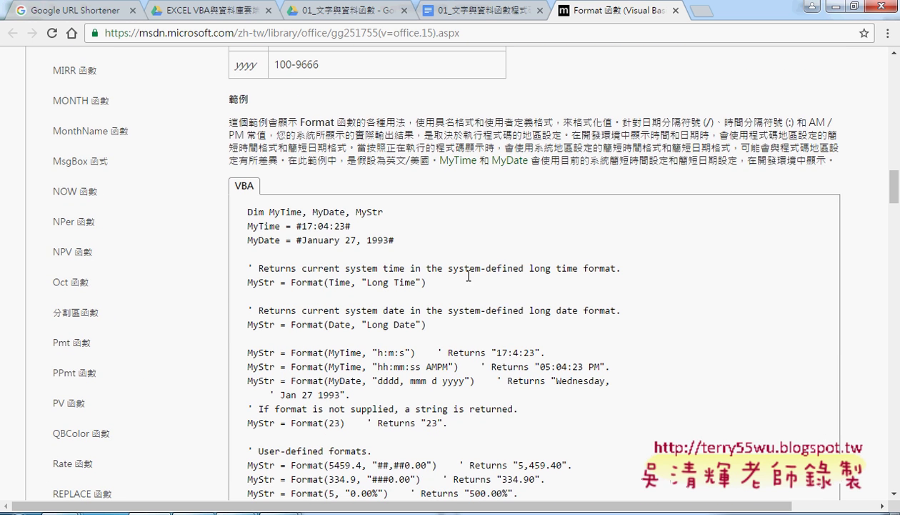
{"action": "scroll", "coordinate": [426, 272], "scroll_direction": "down", "scroll_amount": 1}
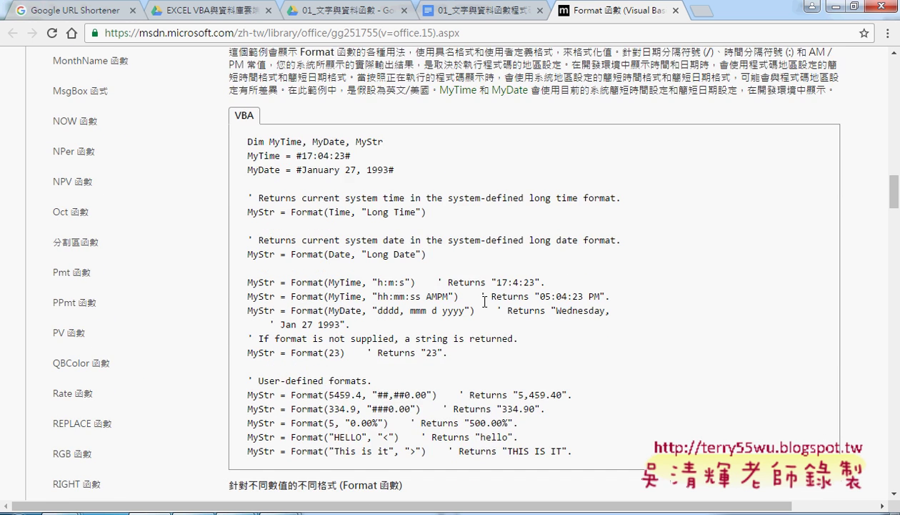
{"action": "left_click_drag", "start_coordinate": [491, 282], "coordinate": [535, 283]}
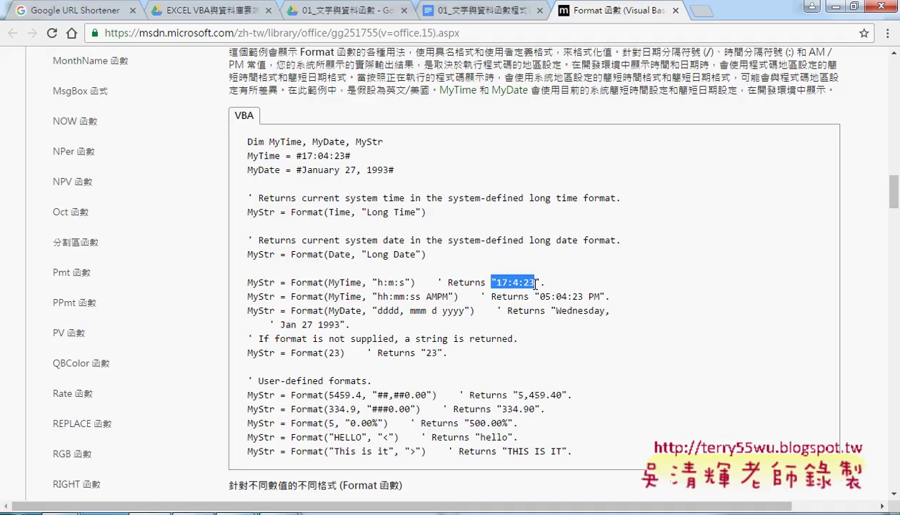
Finish browsing the examples, return to the page top, and minimize the MSDN browser.
{"action": "scroll", "coordinate": [506, 325], "scroll_direction": "down", "scroll_amount": 1}
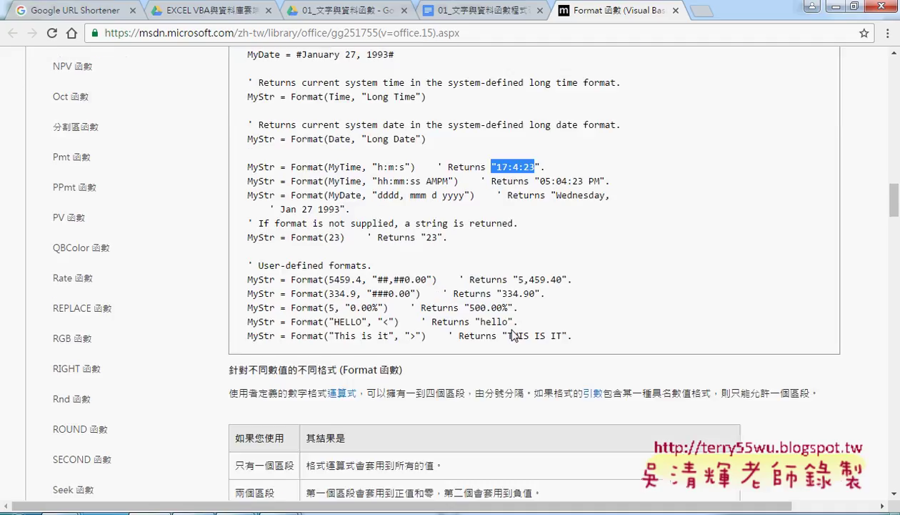
{"action": "scroll", "coordinate": [506, 325], "scroll_direction": "down", "scroll_amount": 1}
{"action": "scroll", "coordinate": [506, 325], "scroll_direction": "down", "scroll_amount": 1}
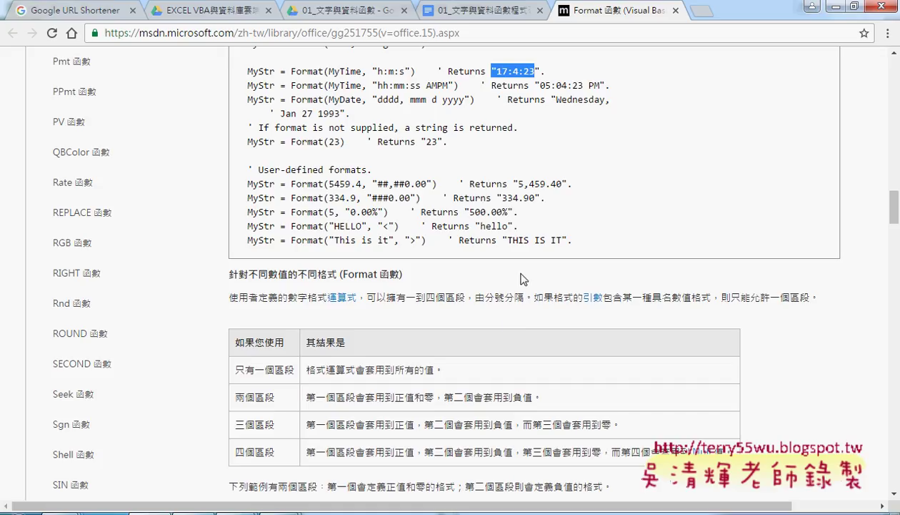
{"action": "mouse_move", "coordinate": [895, 209]}
{"action": "left_mouse_down"}
{"action": "mouse_move", "coordinate": [894, 122]}
{"action": "mouse_move", "coordinate": [880, 71]}
{"action": "left_mouse_up"}
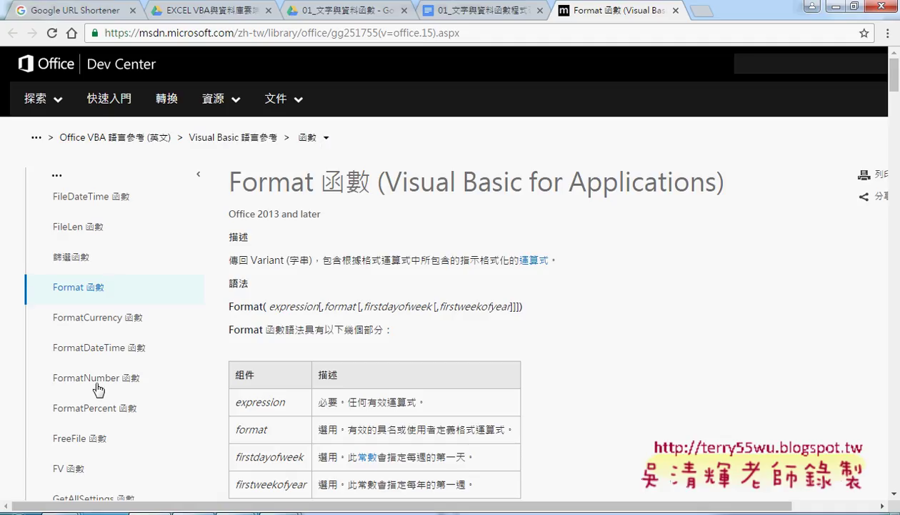
{"action": "scroll", "coordinate": [200, 404], "scroll_direction": "down", "scroll_amount": 3}
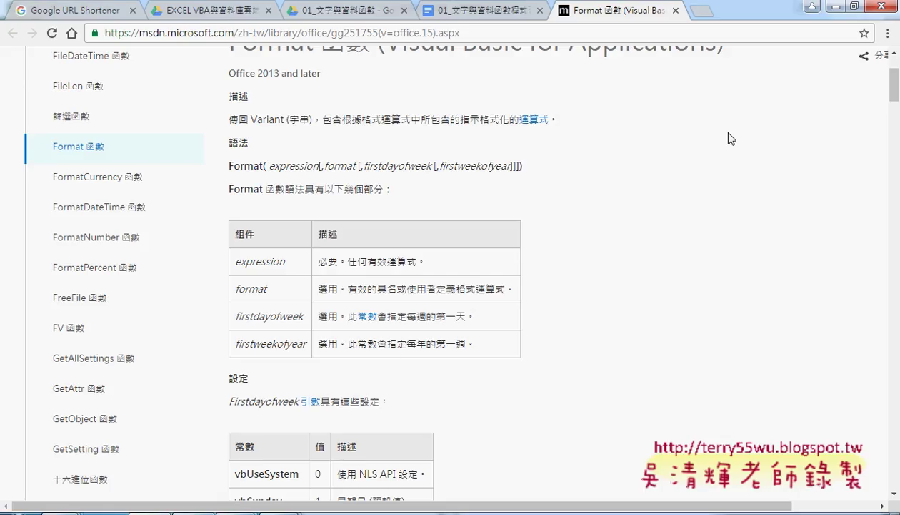
{"action": "scroll", "coordinate": [682, 186], "scroll_direction": "up", "scroll_amount": 1}
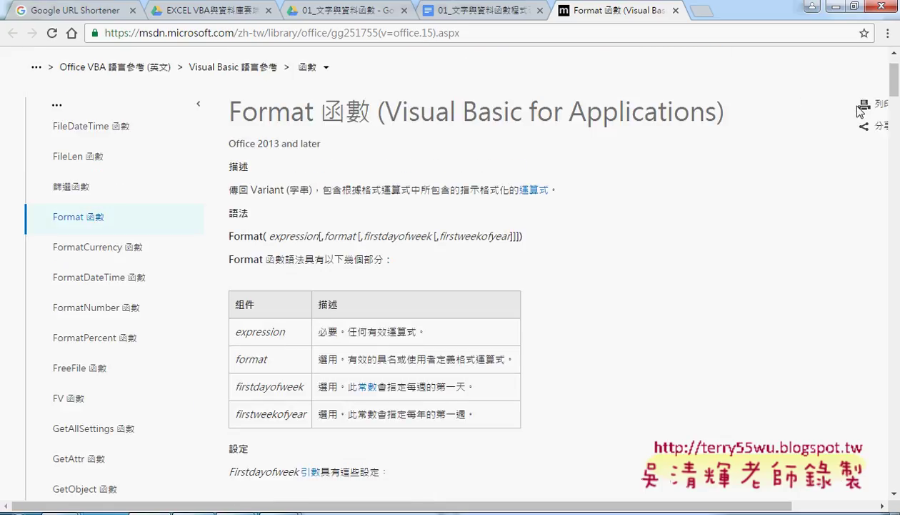
{"action": "left_click", "coordinate": [836, 8]}
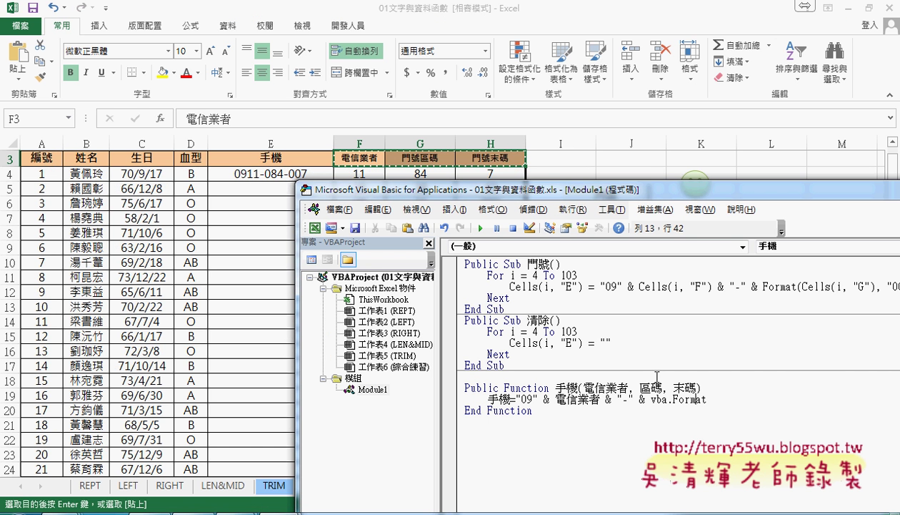
Append VBA.Format(區碼, "000") to the 手機 return line.
{"action": "type", "text": "("}
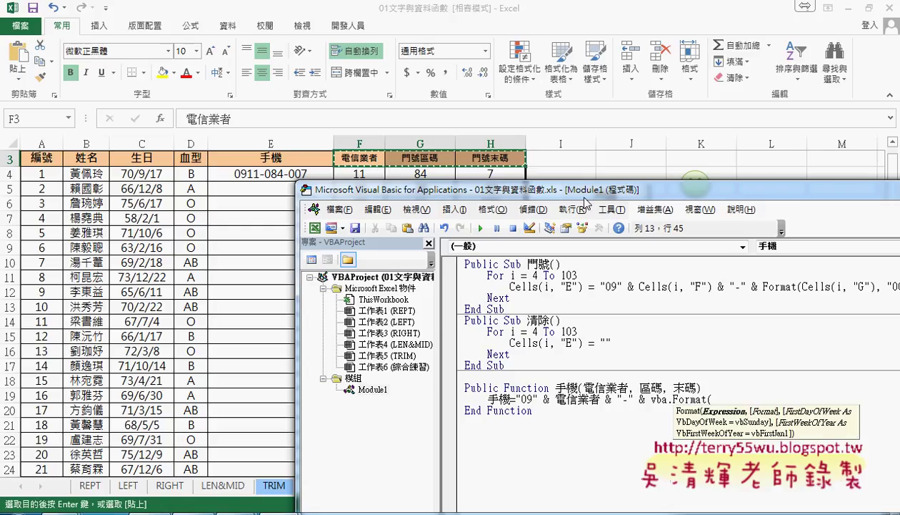
{"action": "left_click_drag", "start_coordinate": [576, 195], "coordinate": [383, 60]}
{"action": "left_click", "coordinate": [446, 251]}
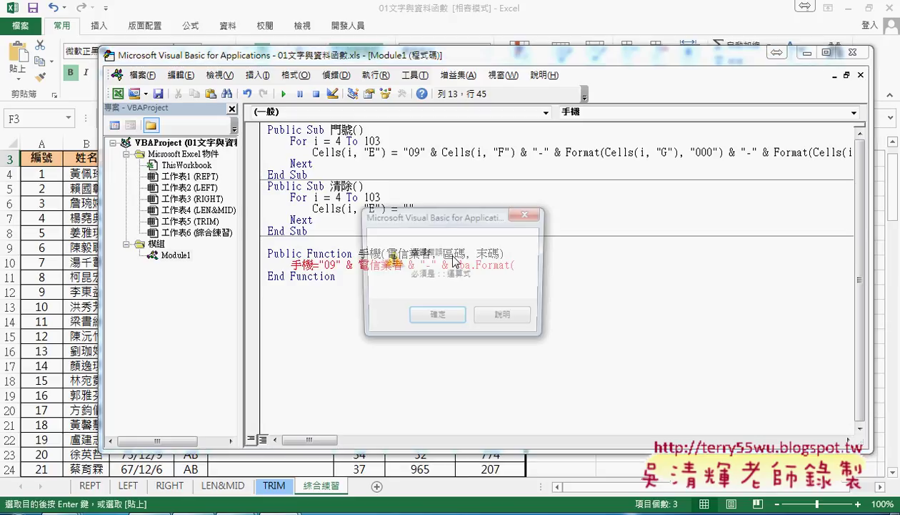
{"action": "left_click", "coordinate": [438, 323]}
{"action": "double_click", "coordinate": [454, 253]}
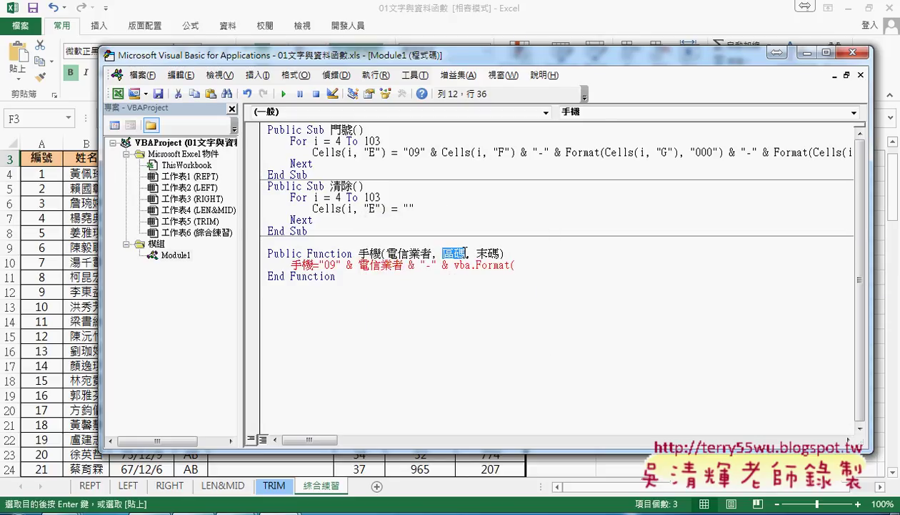
{"action": "left_click_drag", "start_coordinate": [454, 253], "coordinate": [533, 270]}
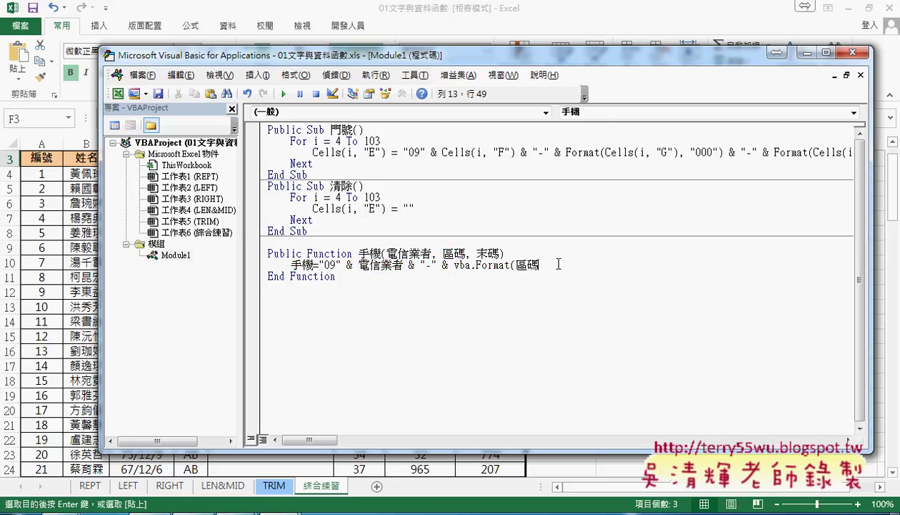
{"action": "type", "text": ",\"0"}
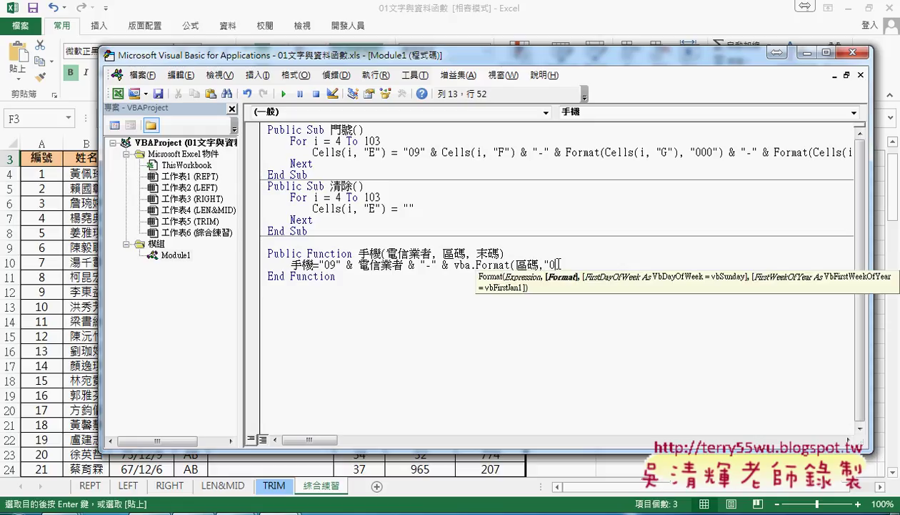
{"action": "type", "text": "00\")"}
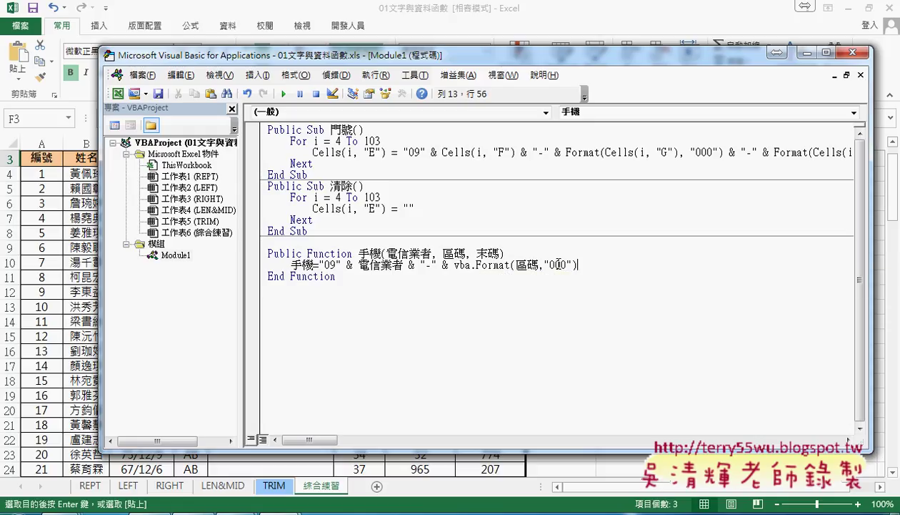
{"action": "left_click", "coordinate": [578, 384]}
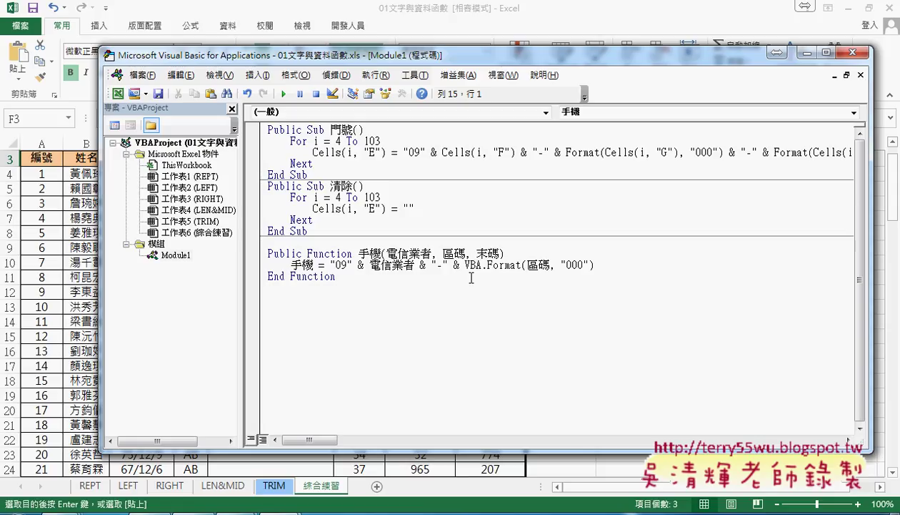
Duplicate the dash-and-Format piece with 末碼, completing the phone-number expression.
{"action": "left_click_drag", "start_coordinate": [415, 265], "coordinate": [608, 265]}
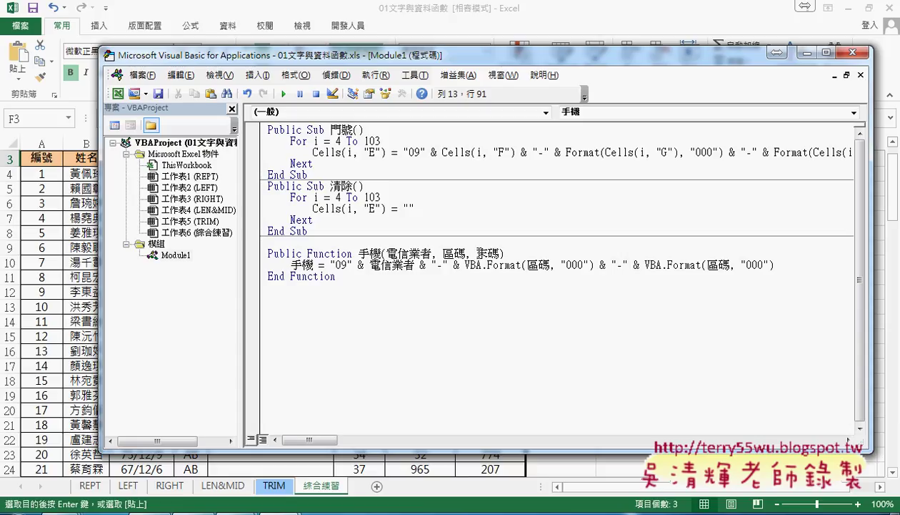
{"action": "left_click_drag", "start_coordinate": [476, 254], "coordinate": [499, 254]}
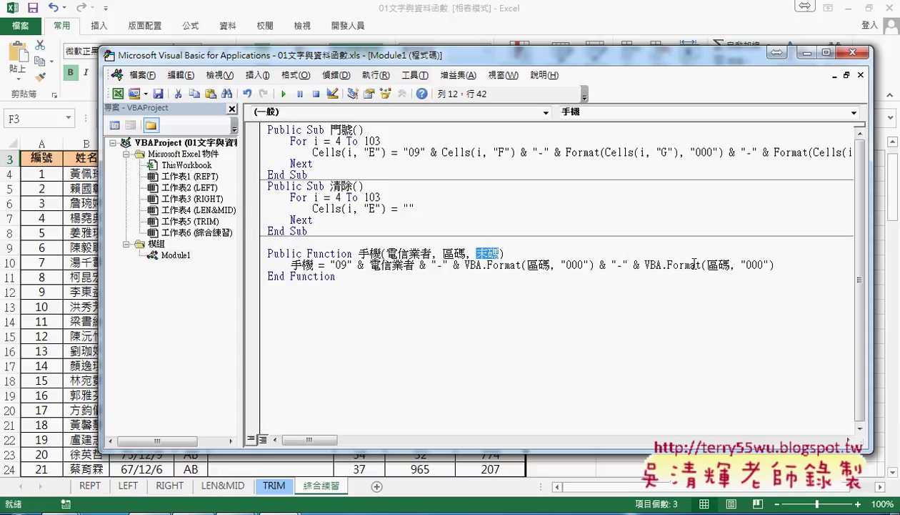
{"action": "left_click_drag", "start_coordinate": [708, 265], "coordinate": [730, 265]}
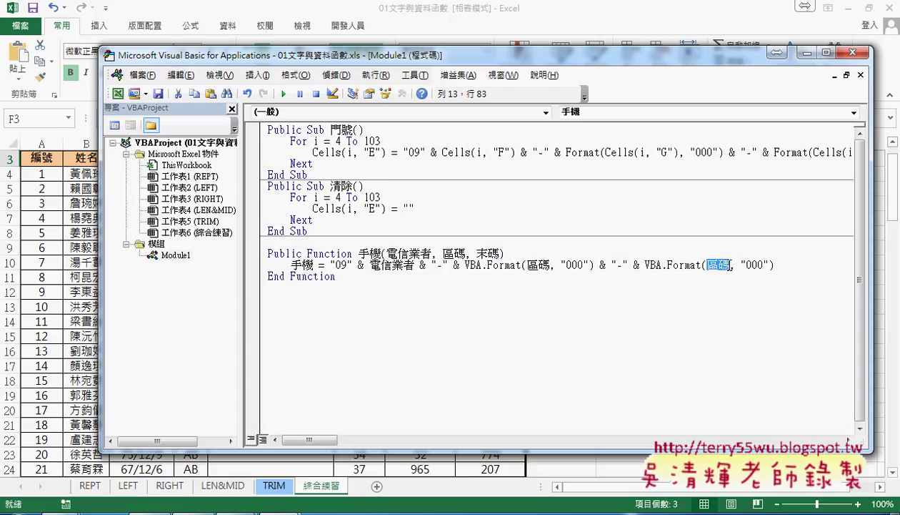
{"action": "type", "text": "末碼"}
{"action": "left_click", "coordinate": [730, 365]}
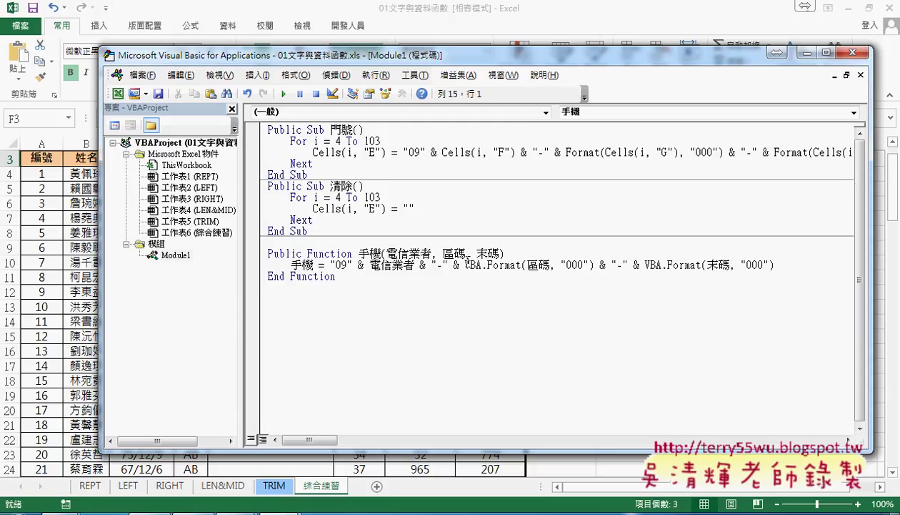
{"action": "left_click_drag", "start_coordinate": [330, 265], "coordinate": [774, 264]}
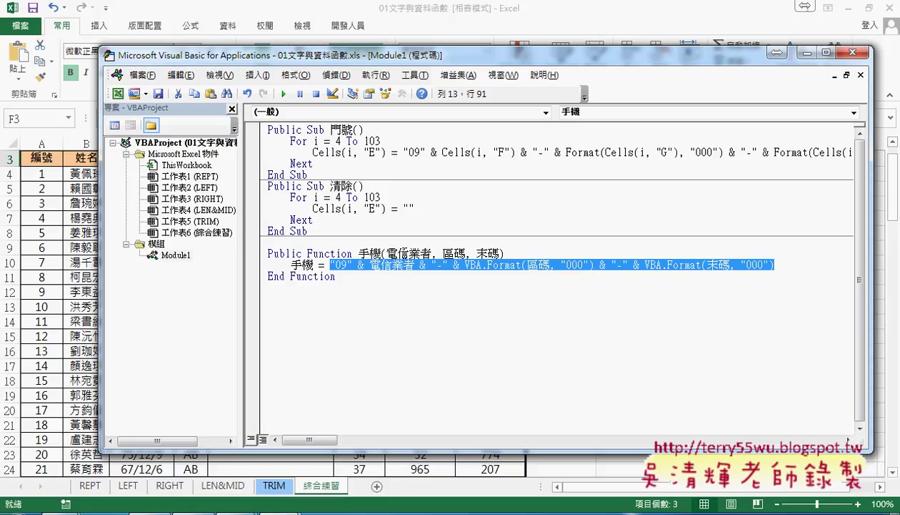
{"action": "left_click", "coordinate": [543, 14]}
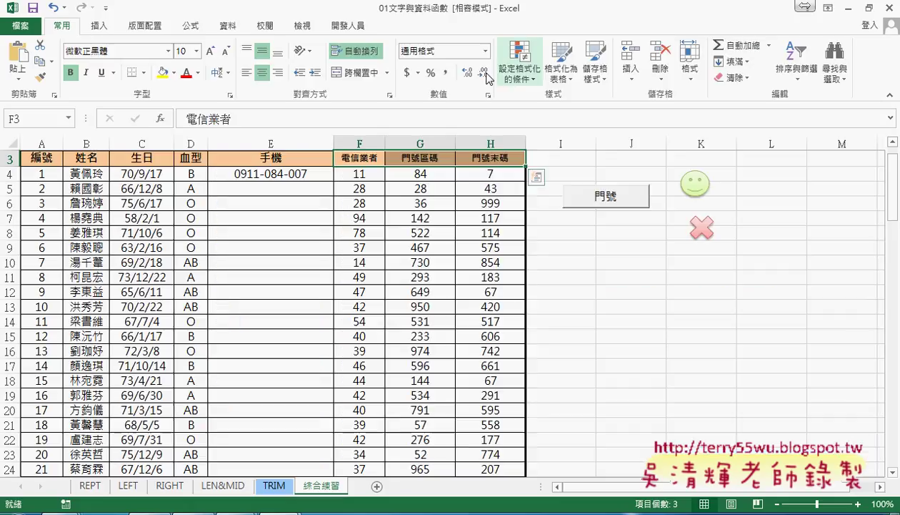
Clear E4 and choose the 手機 function from the 使用者定義 category.
{"action": "left_click", "coordinate": [289, 175]}
{"action": "key", "text": "Delete"}
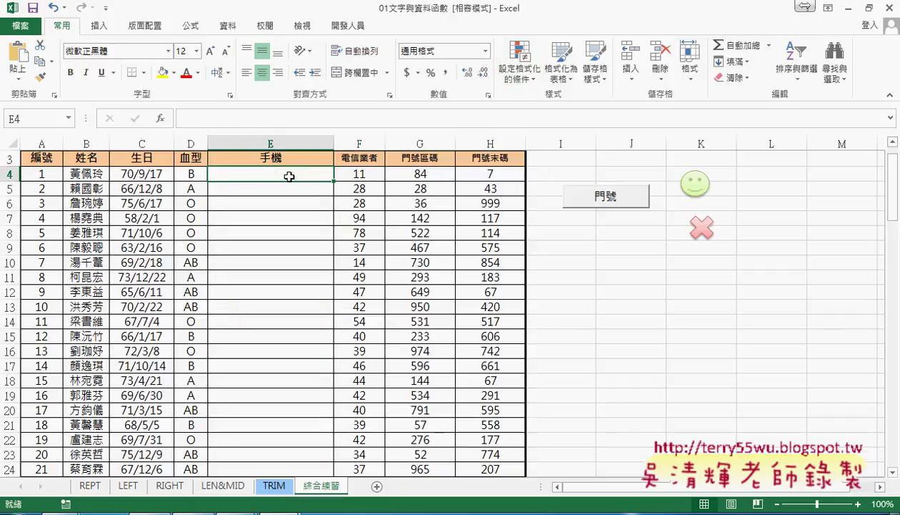
{"action": "left_click", "coordinate": [160, 118]}
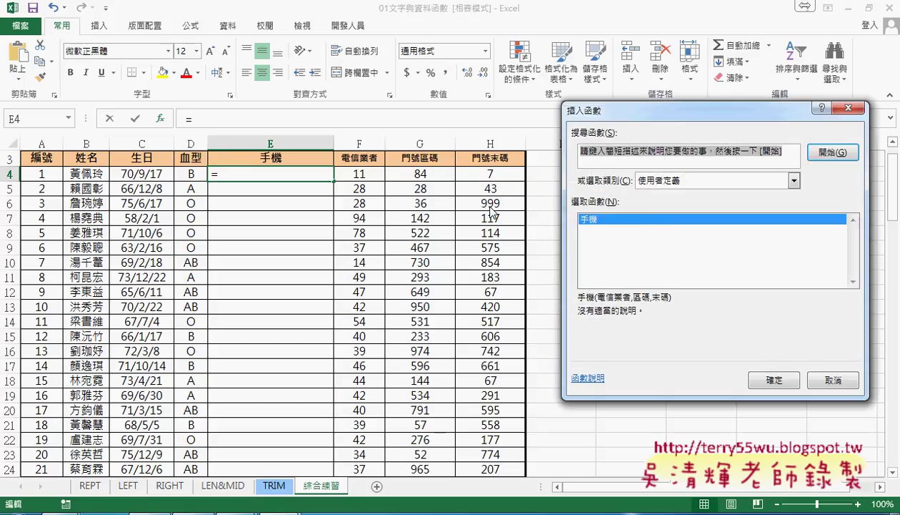
{"action": "left_click", "coordinate": [699, 181]}
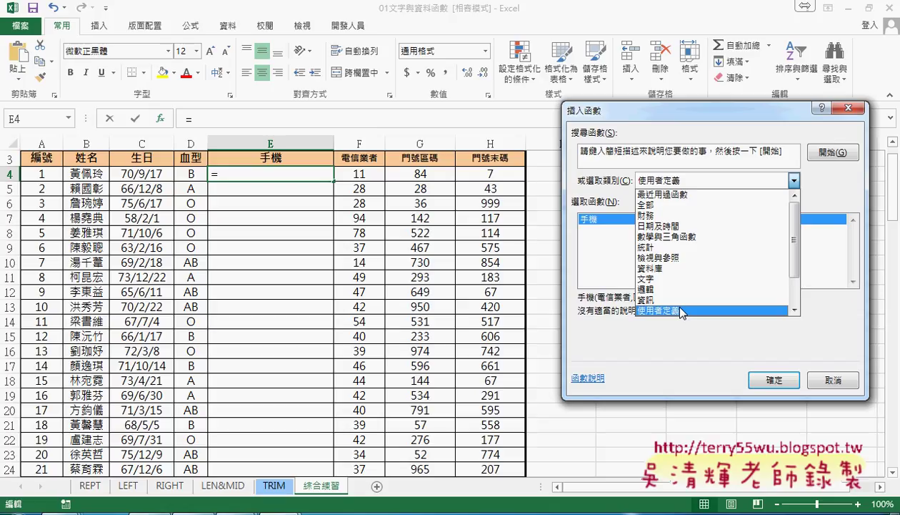
{"action": "left_click", "coordinate": [681, 311]}
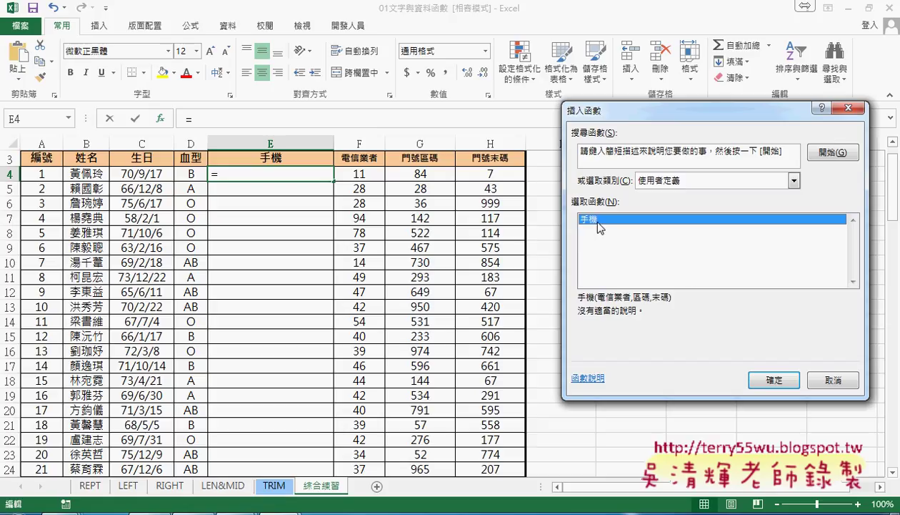
{"action": "left_click", "coordinate": [789, 381]}
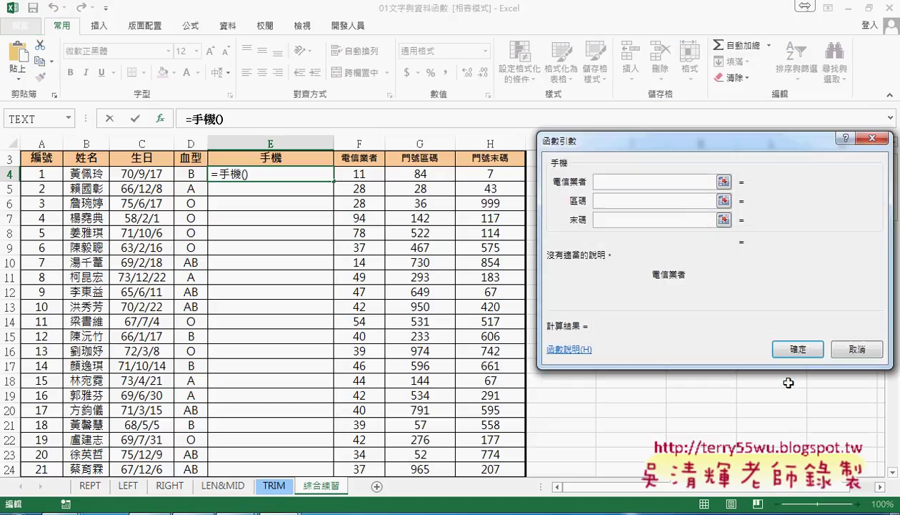
{"action": "left_click_drag", "start_coordinate": [629, 143], "coordinate": [349, 237]}
{"action": "left_click", "coordinate": [358, 174]}
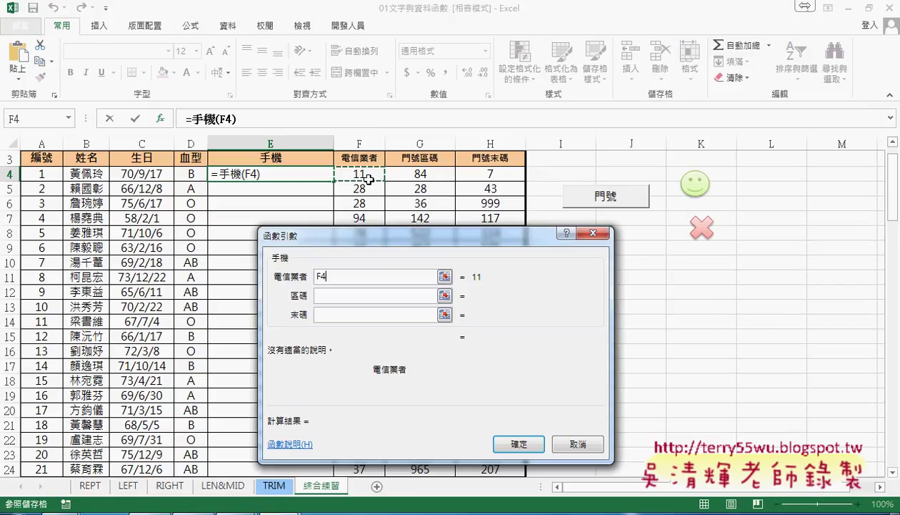
{"action": "left_click", "coordinate": [344, 297]}
{"action": "left_click", "coordinate": [413, 177]}
{"action": "left_click", "coordinate": [345, 315]}
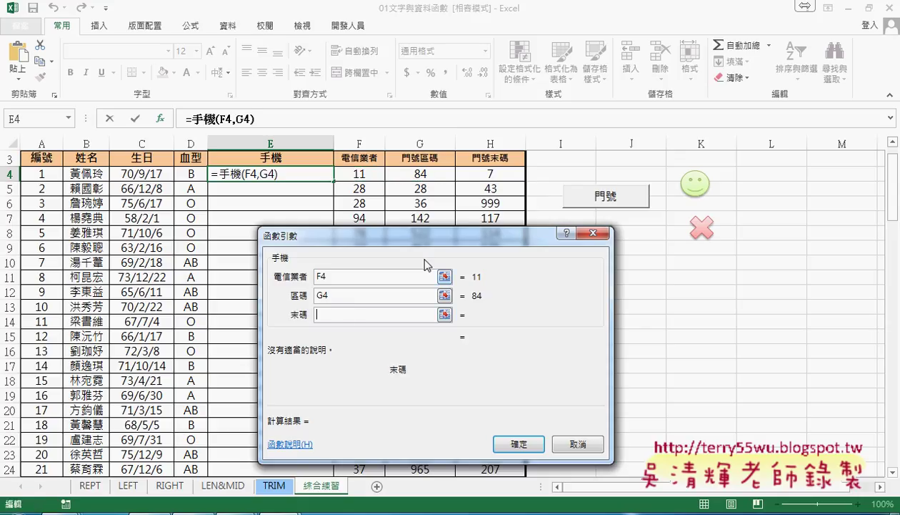
{"action": "left_click", "coordinate": [500, 174]}
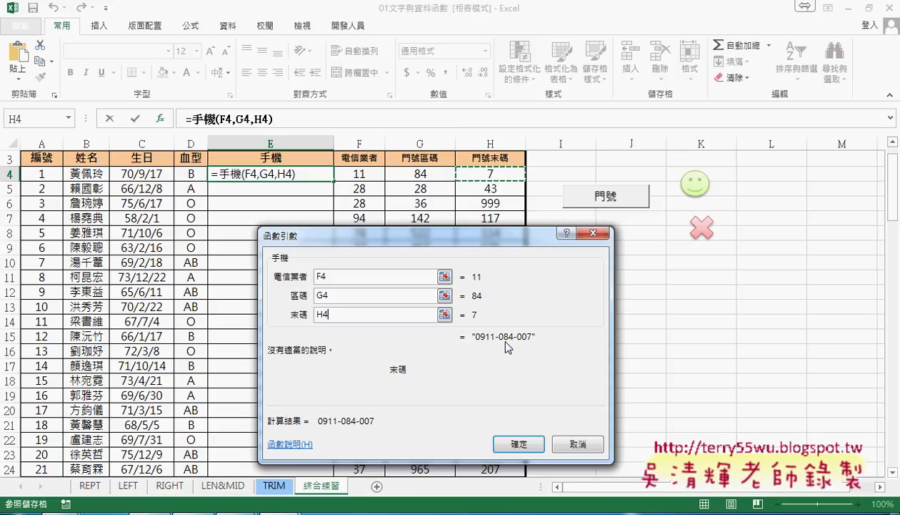
{"action": "left_click", "coordinate": [521, 443]}
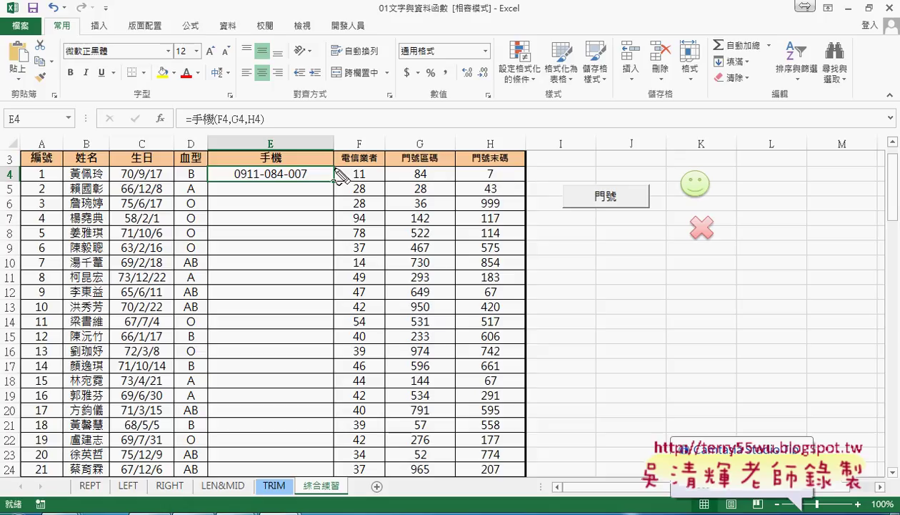
{"action": "mouse_move", "coordinate": [334, 184]}
{"action": "left_mouse_down"}
{"action": "mouse_move", "coordinate": [434, 169]}
{"action": "mouse_move", "coordinate": [522, 184]}
{"action": "left_mouse_up"}
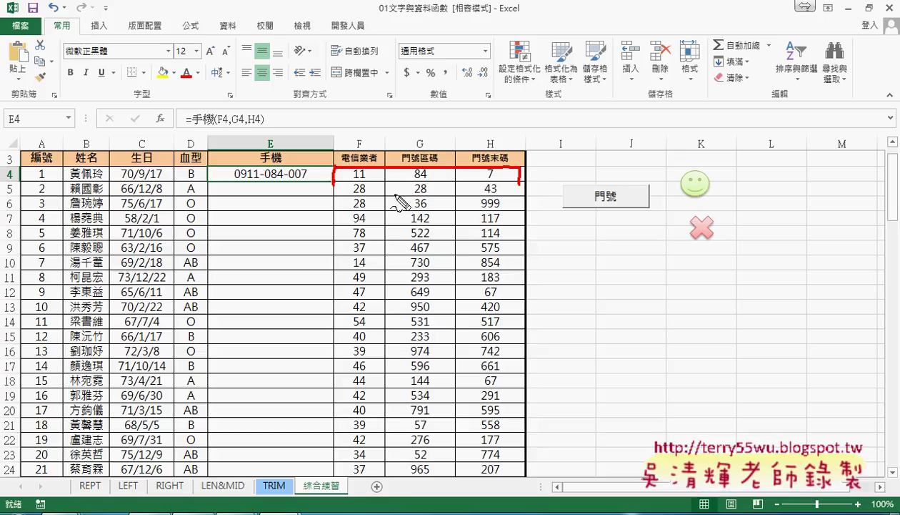
{"action": "left_click_drag", "start_coordinate": [338, 186], "coordinate": [524, 186]}
{"action": "left_click_drag", "start_coordinate": [395, 167], "coordinate": [394, 185]}
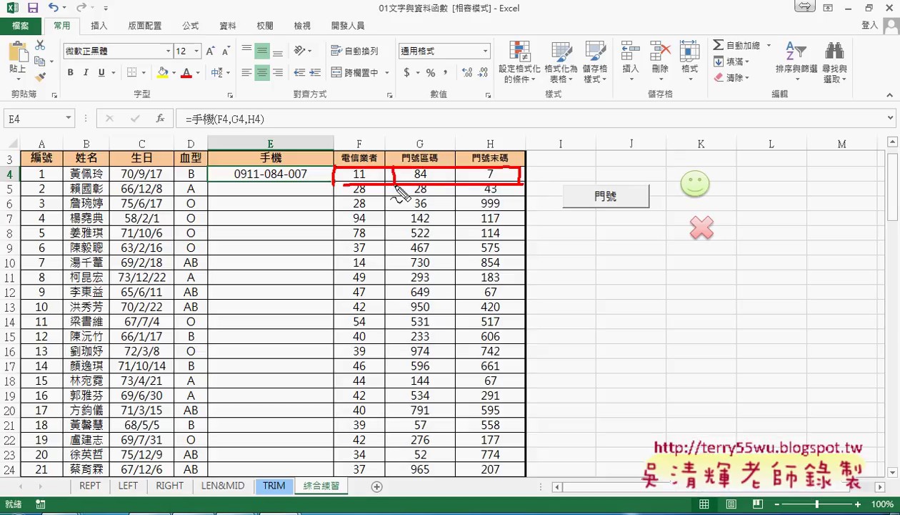
{"action": "left_click_drag", "start_coordinate": [457, 166], "coordinate": [458, 185]}
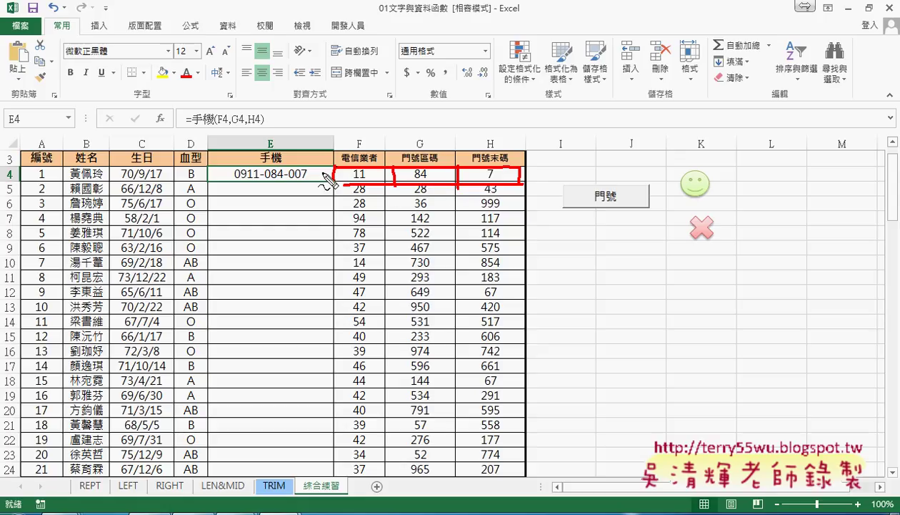
{"action": "left_click_drag", "start_coordinate": [306, 169], "coordinate": [313, 179]}
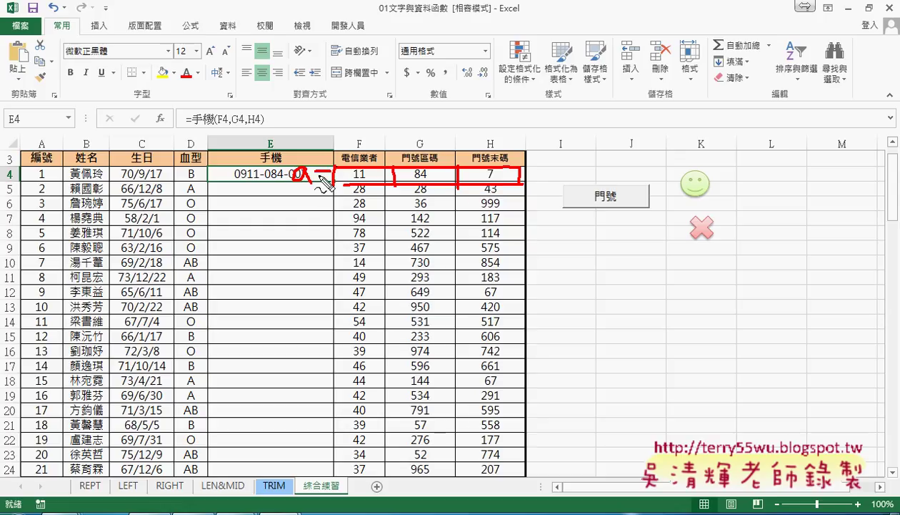
{"action": "mouse_move", "coordinate": [295, 188]}
{"action": "left_mouse_down"}
{"action": "mouse_move", "coordinate": [328, 186]}
{"action": "mouse_move", "coordinate": [300, 190]}
{"action": "mouse_move", "coordinate": [302, 171]}
{"action": "left_mouse_up"}
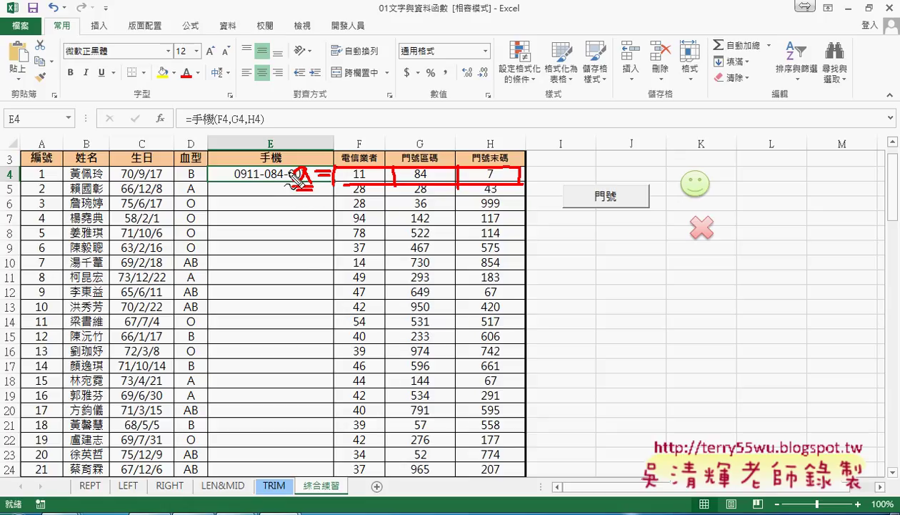
{"action": "mouse_move", "coordinate": [421, 171]}
{"action": "left_mouse_down"}
{"action": "mouse_move", "coordinate": [422, 156]}
{"action": "mouse_move", "coordinate": [357, 113]}
{"action": "mouse_move", "coordinate": [323, 165]}
{"action": "mouse_move", "coordinate": [314, 163]}
{"action": "left_mouse_up"}
{"action": "mouse_move", "coordinate": [314, 163]}
{"action": "left_mouse_down"}
{"action": "mouse_move", "coordinate": [332, 163]}
{"action": "mouse_move", "coordinate": [330, 171]}
{"action": "left_mouse_up"}
{"action": "mouse_move", "coordinate": [317, 177]}
{"action": "left_mouse_down"}
{"action": "mouse_move", "coordinate": [371, 177]}
{"action": "mouse_move", "coordinate": [358, 183]}
{"action": "left_mouse_up"}
{"action": "left_click_drag", "start_coordinate": [315, 211], "coordinate": [344, 231]}
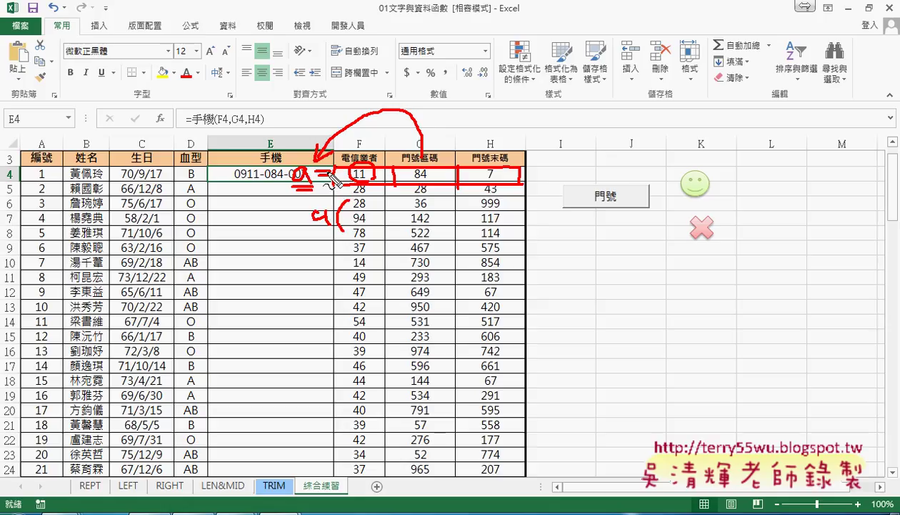
{"action": "mouse_move", "coordinate": [350, 203]}
{"action": "left_mouse_down"}
{"action": "mouse_move", "coordinate": [357, 231]}
{"action": "mouse_move", "coordinate": [392, 231]}
{"action": "left_mouse_up"}
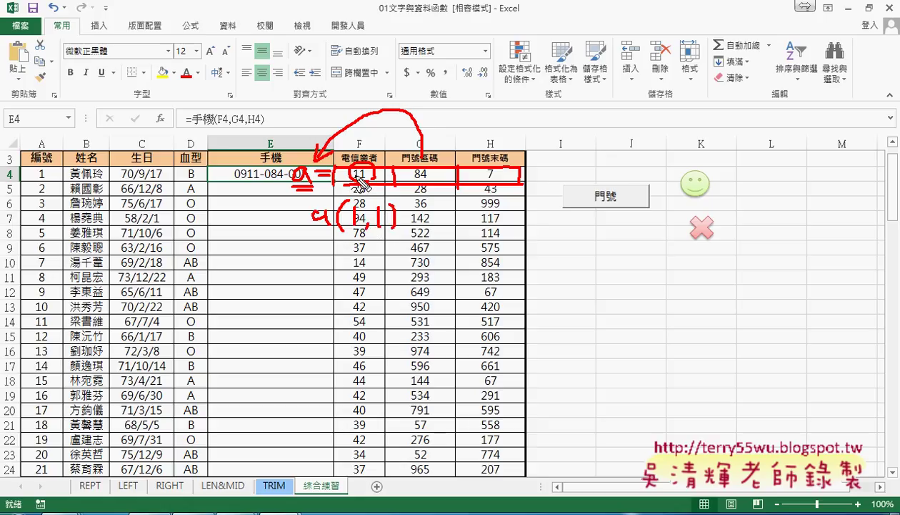
{"action": "mouse_move", "coordinate": [444, 215]}
{"action": "left_mouse_down"}
{"action": "mouse_move", "coordinate": [458, 227]}
{"action": "mouse_move", "coordinate": [507, 213]}
{"action": "mouse_move", "coordinate": [502, 228]}
{"action": "mouse_move", "coordinate": [428, 187]}
{"action": "mouse_move", "coordinate": [433, 197]}
{"action": "left_mouse_up"}
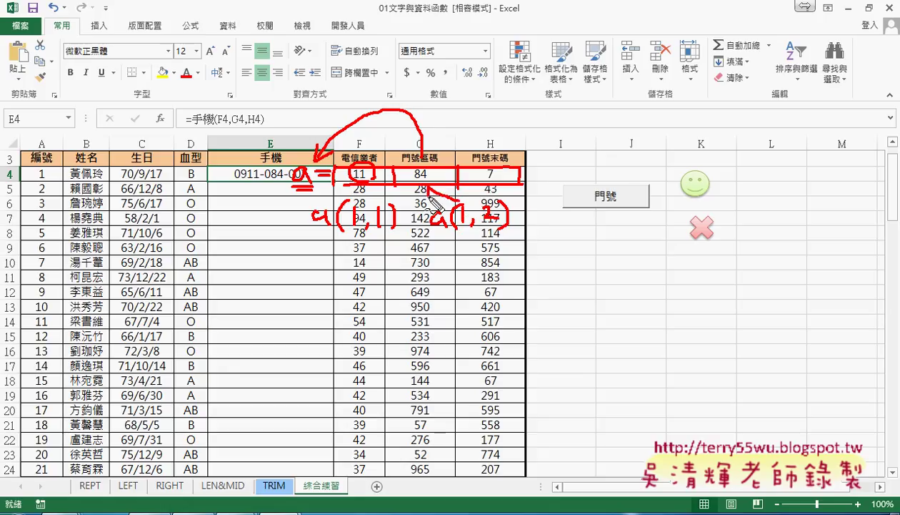
{"action": "mouse_move", "coordinate": [559, 208]}
{"action": "left_mouse_down"}
{"action": "mouse_move", "coordinate": [559, 224]}
{"action": "mouse_move", "coordinate": [620, 225]}
{"action": "left_mouse_up"}
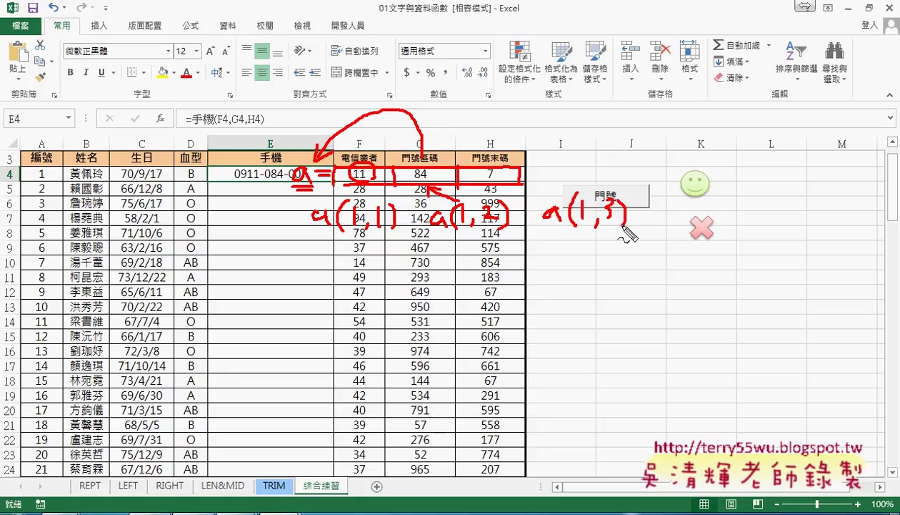
{"action": "mouse_move", "coordinate": [564, 168]}
{"action": "left_mouse_down"}
{"action": "mouse_move", "coordinate": [582, 180]}
{"action": "mouse_move", "coordinate": [530, 173]}
{"action": "mouse_move", "coordinate": [544, 179]}
{"action": "left_mouse_up"}
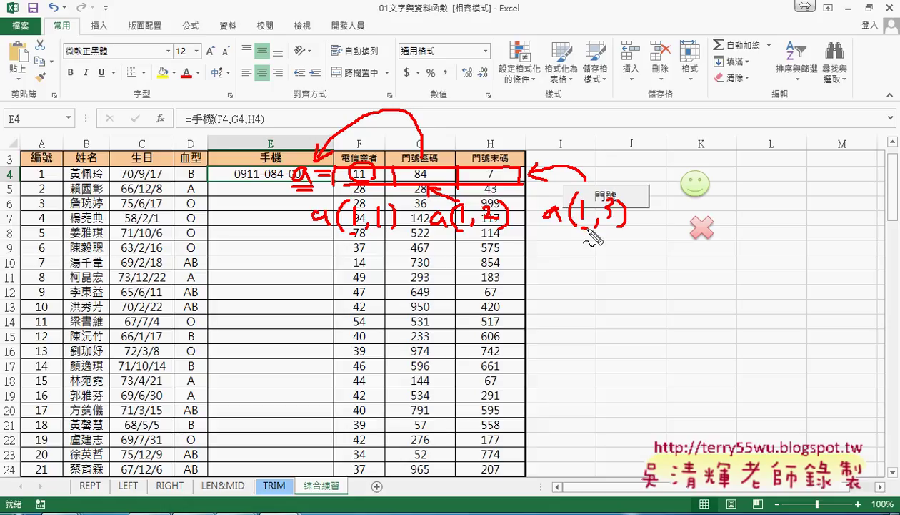
Paste a duplicate of the 手機 function below the original in Module1.
{"action": "key", "text": "Escape"}
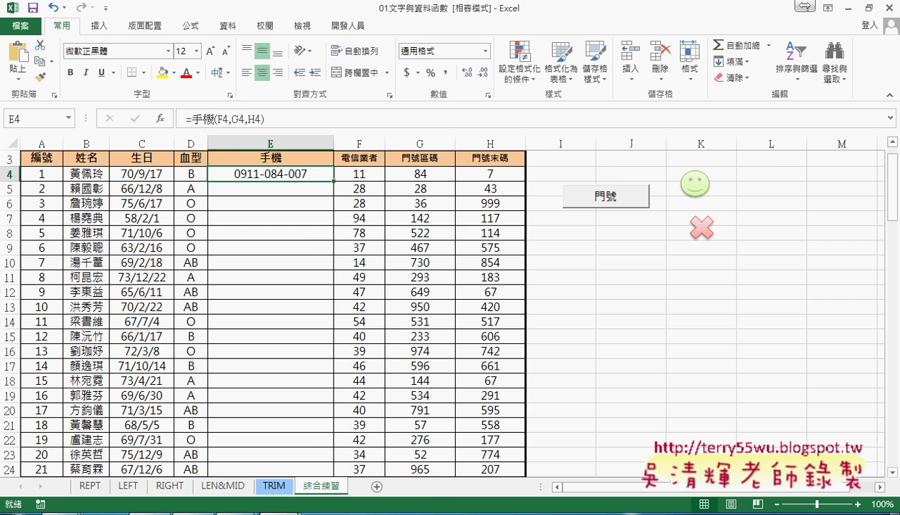
{"action": "left_click", "coordinate": [371, 493]}
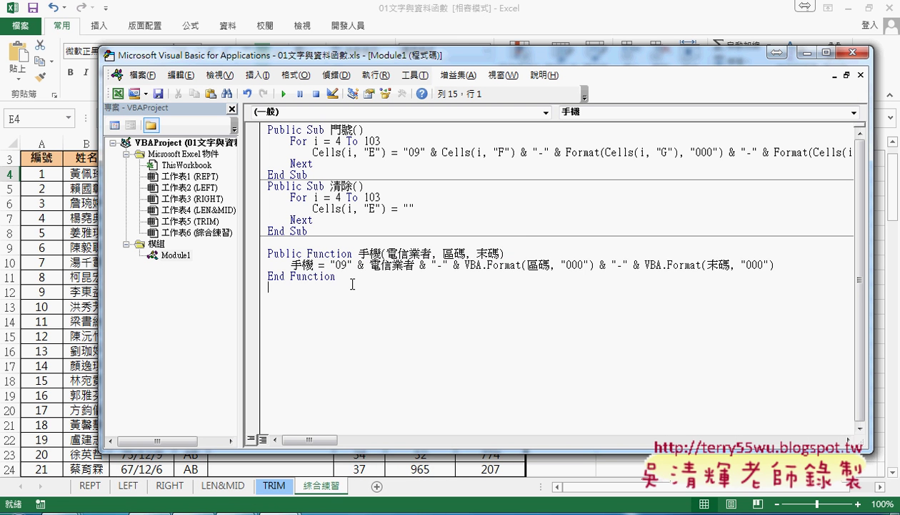
{"action": "left_click_drag", "start_coordinate": [350, 280], "coordinate": [262, 256]}
{"action": "key", "text": "ctrl+c"}
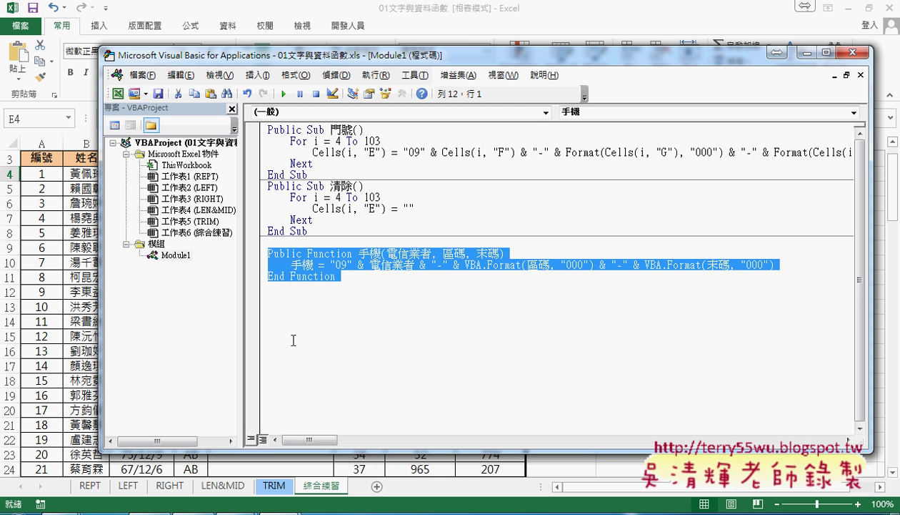
{"action": "left_click", "coordinate": [338, 328]}
{"action": "key", "text": "ctrl+v"}
Rename the copy's header and return value to 手機範圍.
{"action": "left_click", "coordinate": [378, 286]}
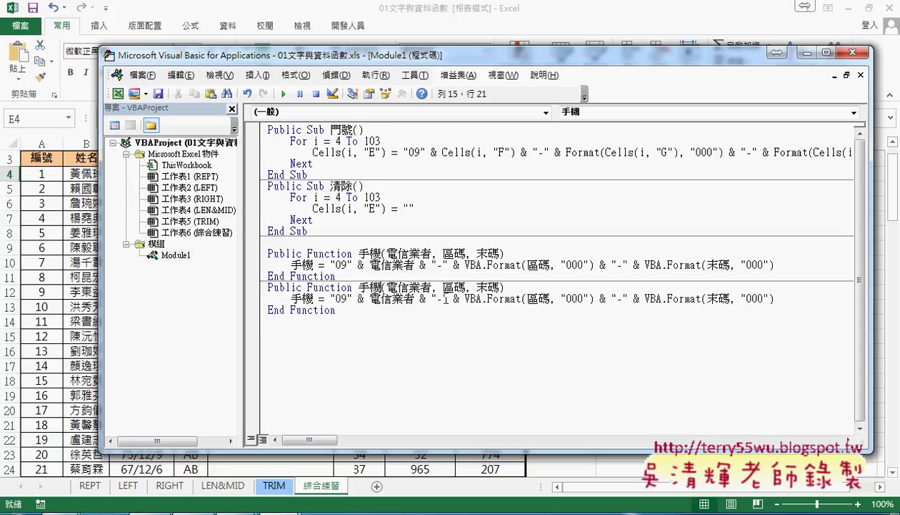
{"action": "type", "text": "範圍"}
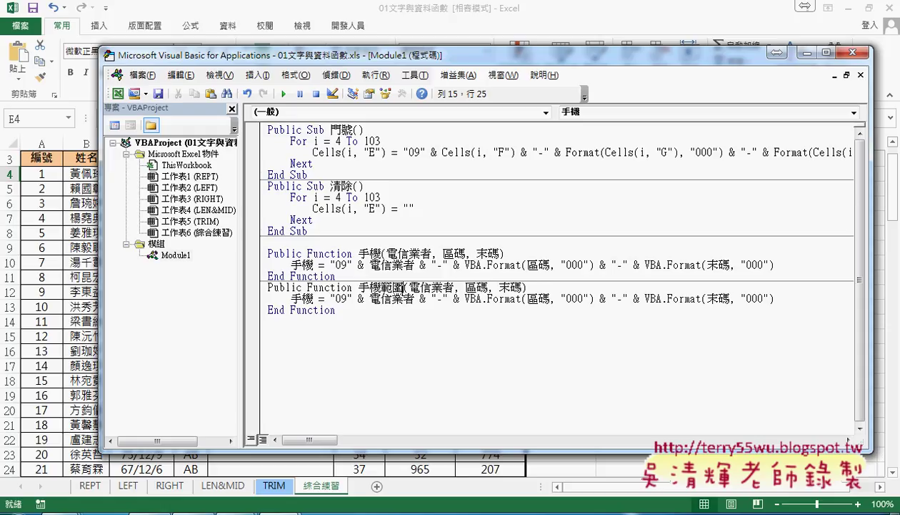
{"action": "left_click_drag", "start_coordinate": [404, 288], "coordinate": [381, 288]}
{"action": "key", "text": "ctrl+c"}
{"action": "left_click", "coordinate": [313, 298]}
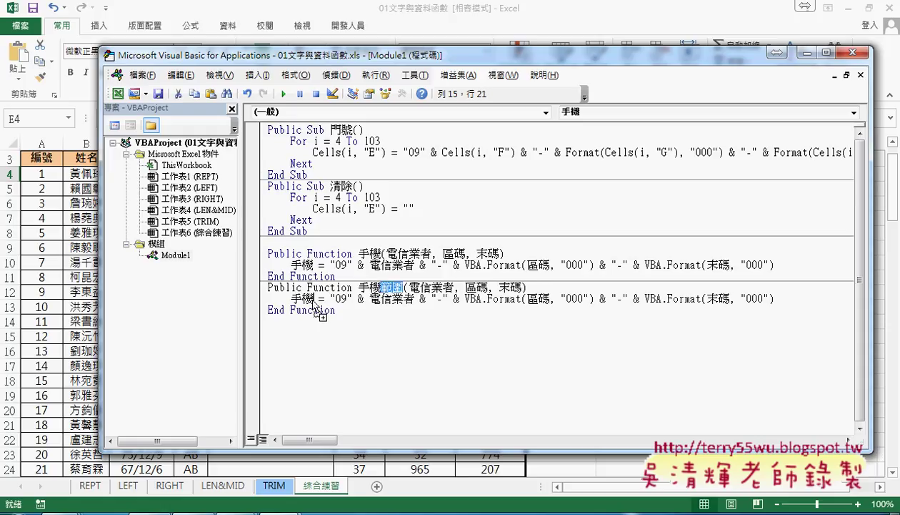
{"action": "key", "text": "ctrl+v"}
{"action": "left_click", "coordinate": [326, 309]}
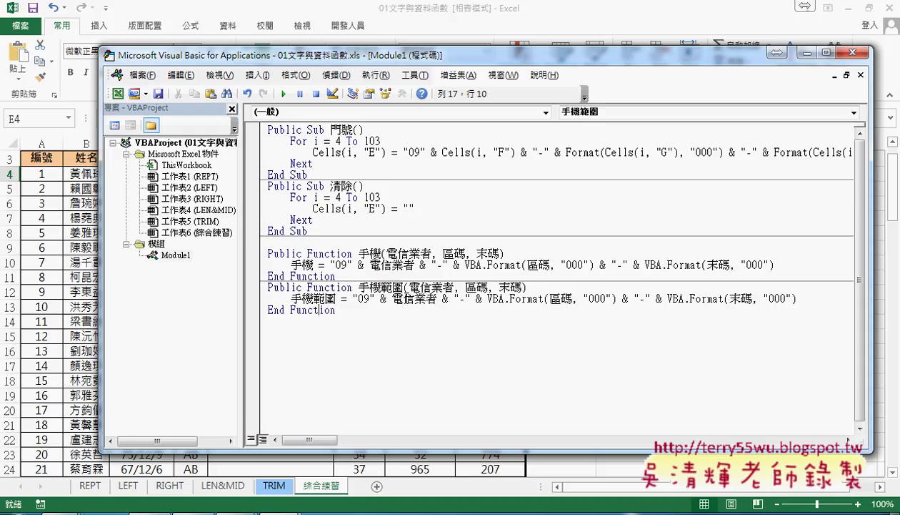
{"action": "left_click_drag", "start_coordinate": [380, 287], "coordinate": [403, 287]}
{"action": "left_click_drag", "start_coordinate": [313, 298], "coordinate": [335, 298]}
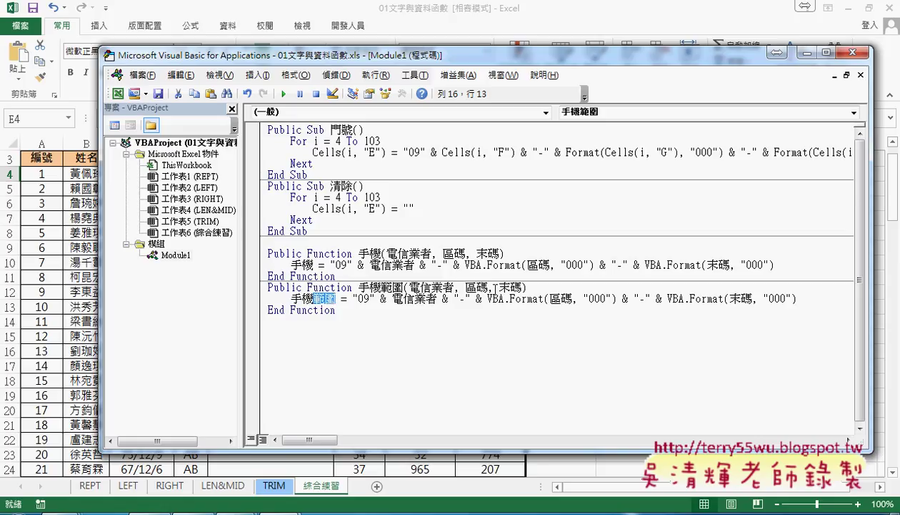
Delete the 區碼 and 末碼 parameters, then select 範圍 in the Google Docs notes.
{"action": "left_click_drag", "start_coordinate": [455, 287], "coordinate": [524, 287]}
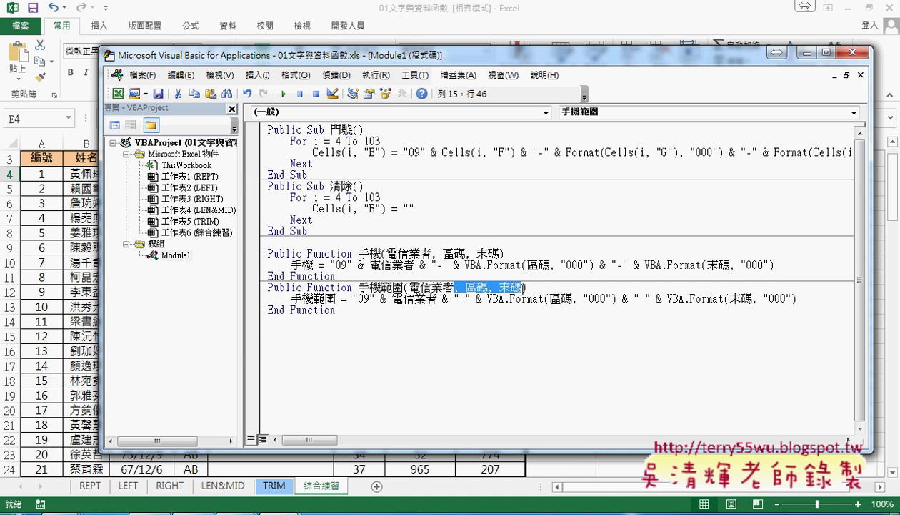
{"action": "key", "text": "Delete"}
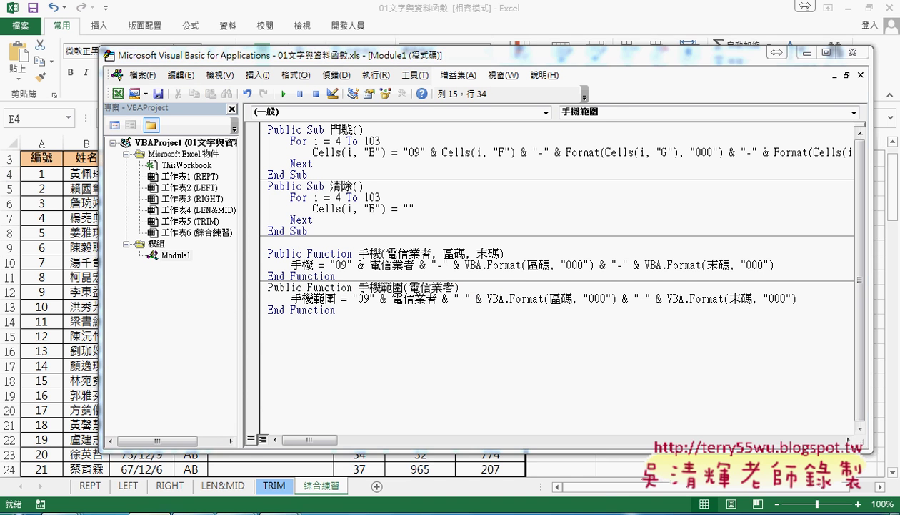
{"action": "key", "text": "alt+Tab"}
{"action": "left_click", "coordinate": [472, 10]}
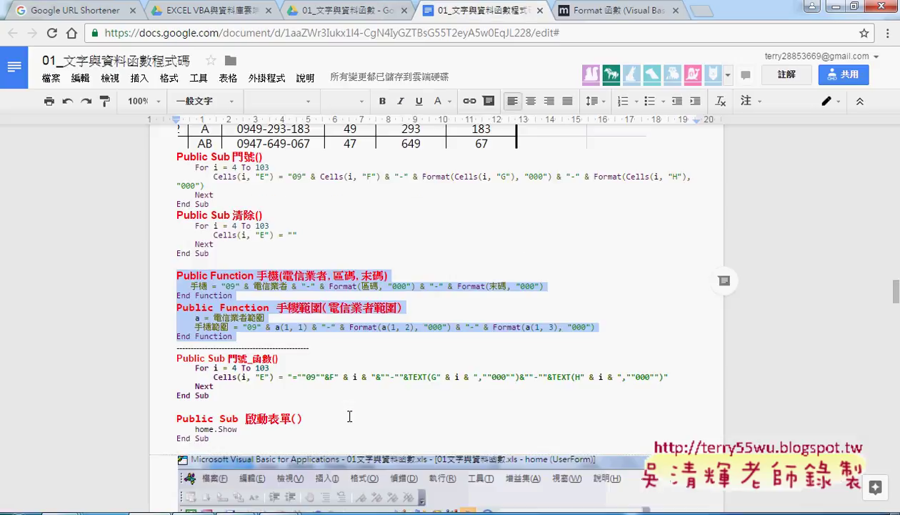
{"action": "left_click", "coordinate": [385, 306]}
{"action": "double_click", "coordinate": [385, 306]}
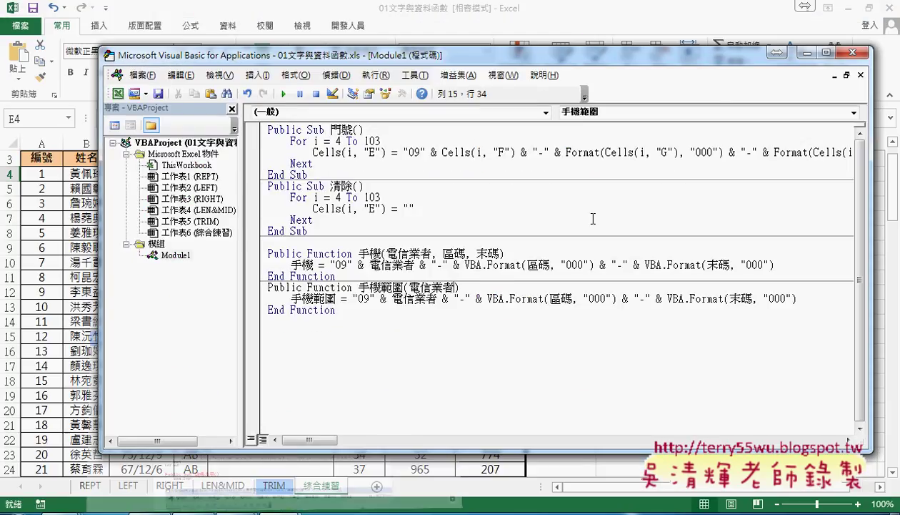
Rename the 手機範圍 parameter to 電信業者範圍.
{"action": "left_click", "coordinate": [812, 6]}
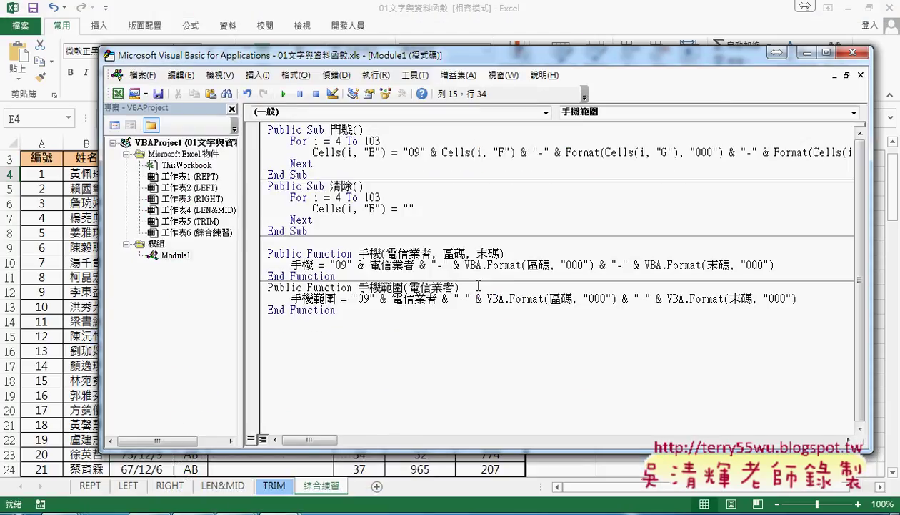
{"action": "key", "text": "ctrl+v"}
{"action": "left_click_drag", "start_coordinate": [477, 287], "coordinate": [409, 286]}
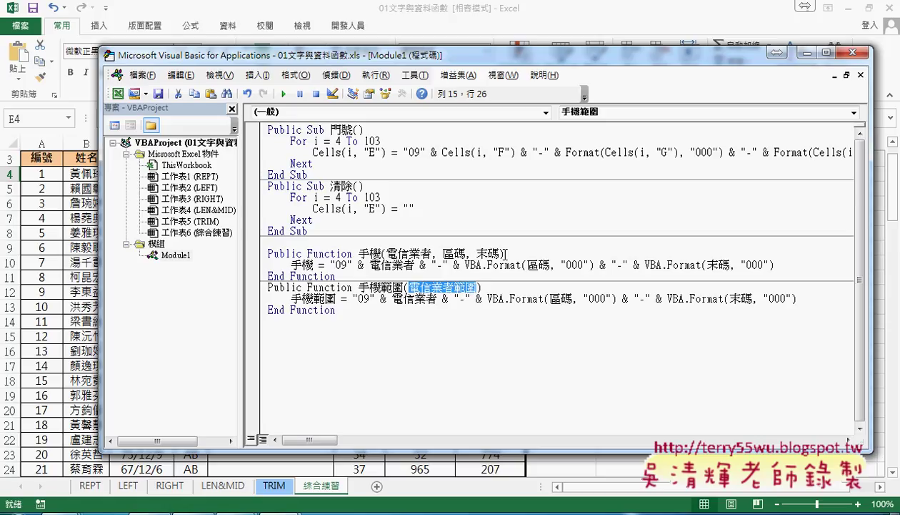
Add an indented line a = 電信業者範圍 below the function header.
{"action": "left_click", "coordinate": [494, 286]}
{"action": "key", "text": "Return"}
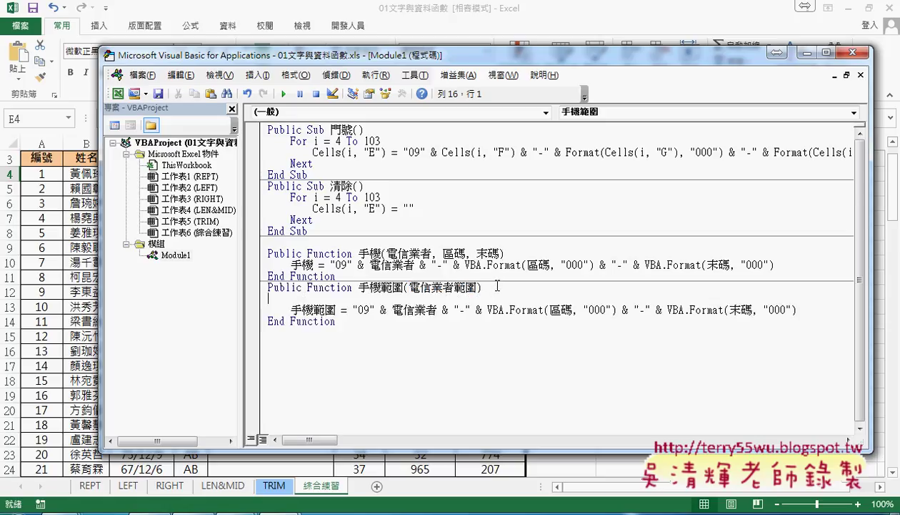
{"action": "key", "text": "Tab"}
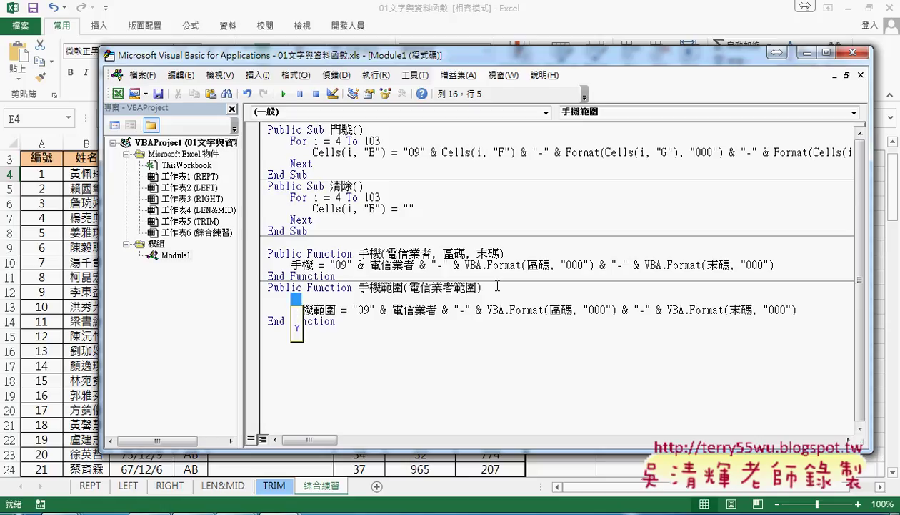
{"action": "type", "text": "a="}
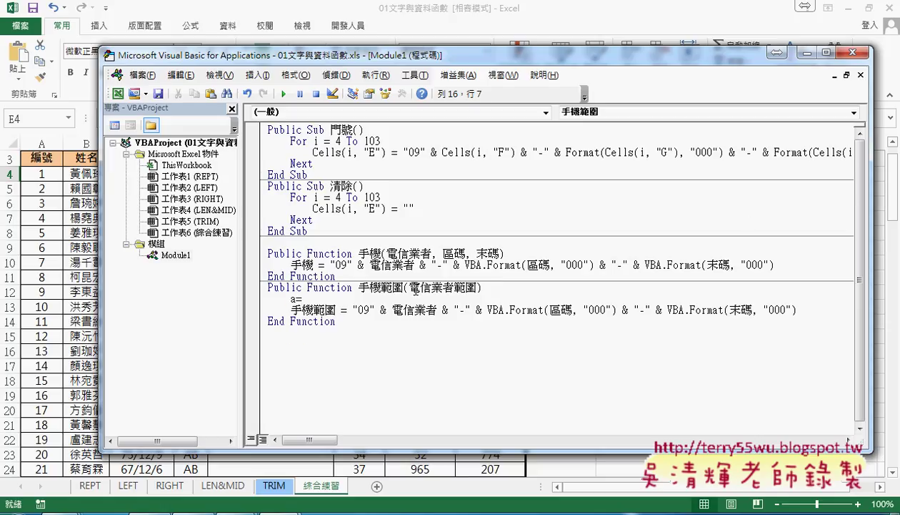
{"action": "left_click", "coordinate": [400, 287]}
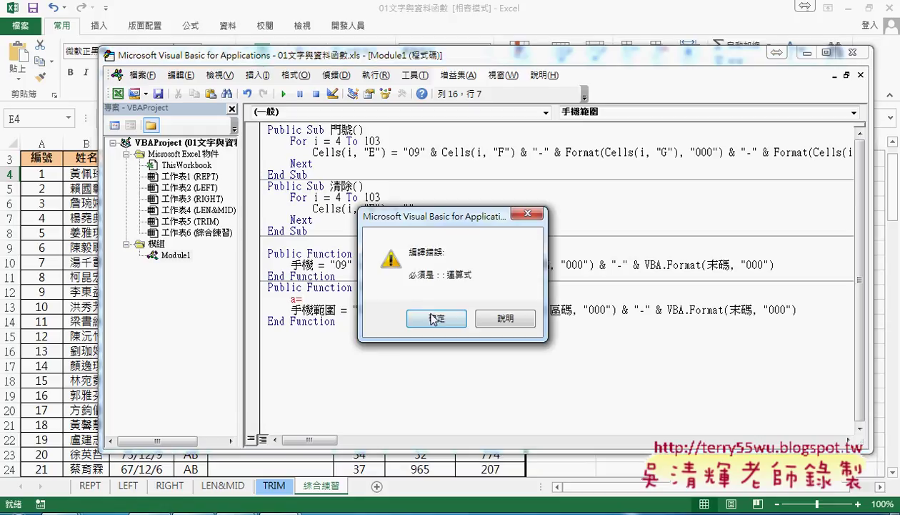
{"action": "left_click", "coordinate": [432, 318]}
{"action": "mouse_move", "coordinate": [409, 287]}
{"action": "left_mouse_down"}
{"action": "mouse_move", "coordinate": [476, 286]}
{"action": "mouse_move", "coordinate": [345, 299]}
{"action": "left_mouse_up"}
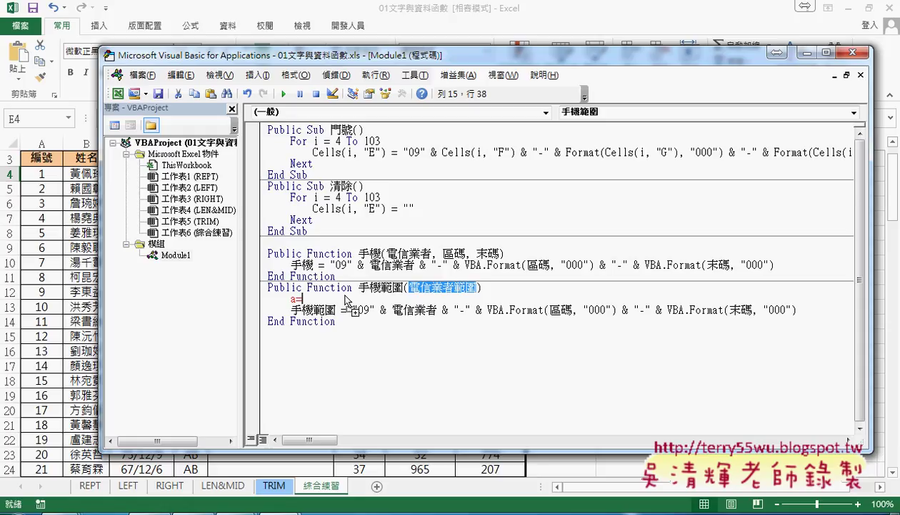
{"action": "left_click_drag", "start_coordinate": [346, 299], "coordinate": [345, 299]}
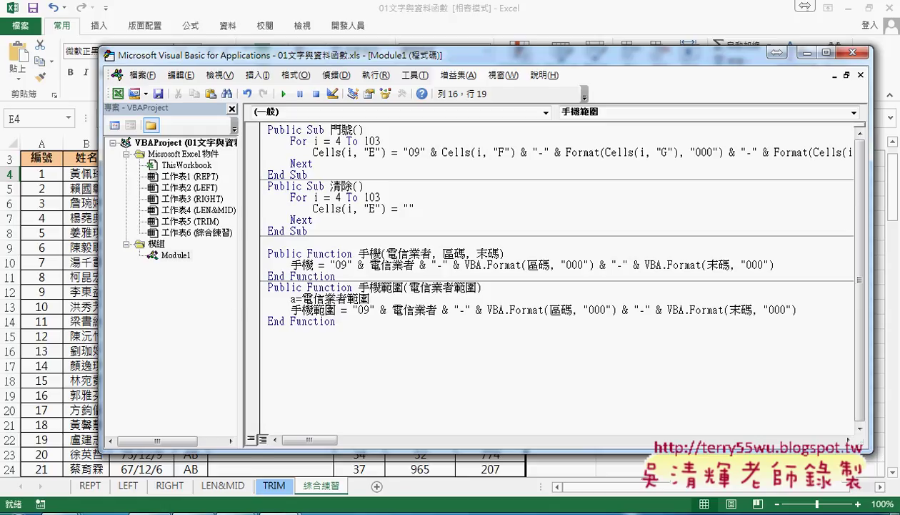
{"action": "left_click", "coordinate": [337, 333]}
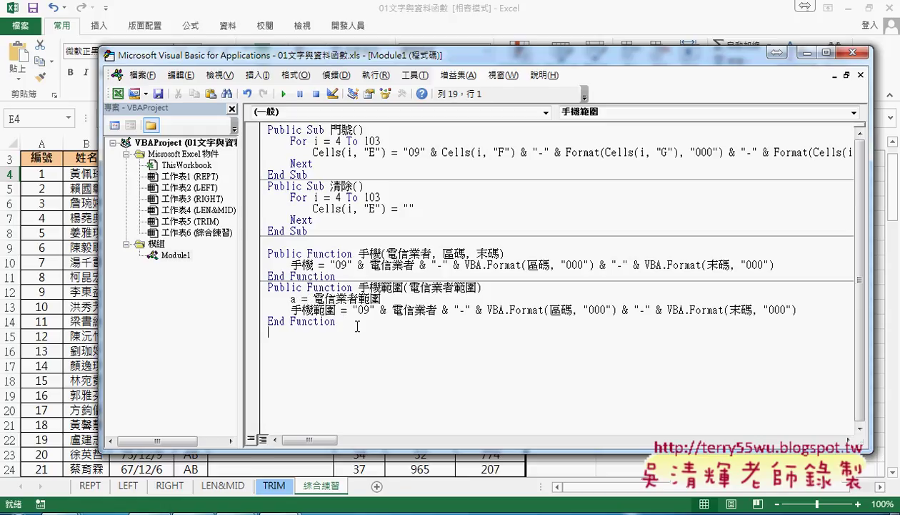
{"action": "double_click", "coordinate": [293, 297]}
Replace 電信業者 with a(1,1) in the number-building line.
{"action": "left_click", "coordinate": [393, 312]}
{"action": "left_click_drag", "start_coordinate": [393, 312], "coordinate": [438, 312]}
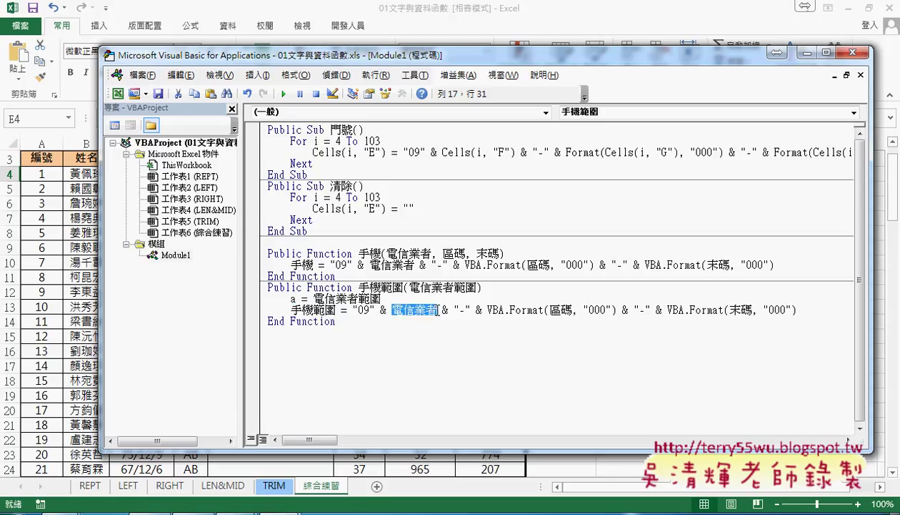
{"action": "type", "text": "a("}
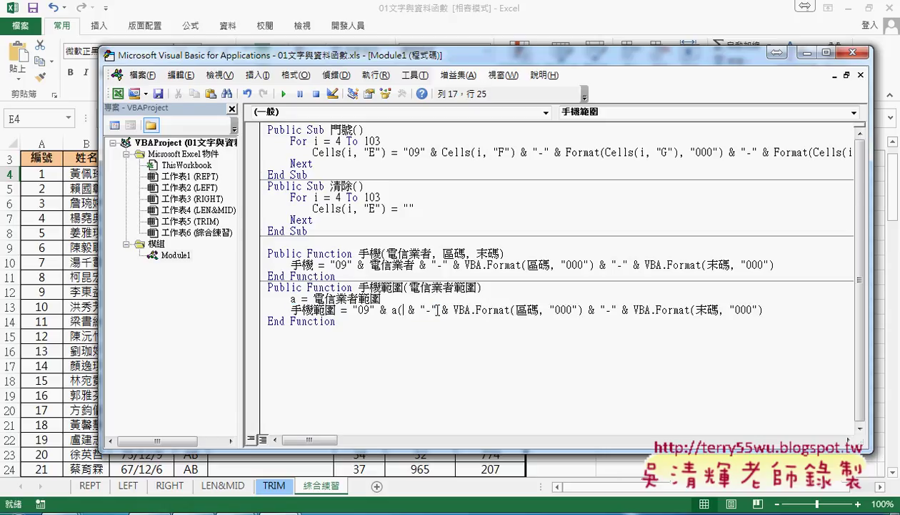
{"action": "type", "text": "1,1"}
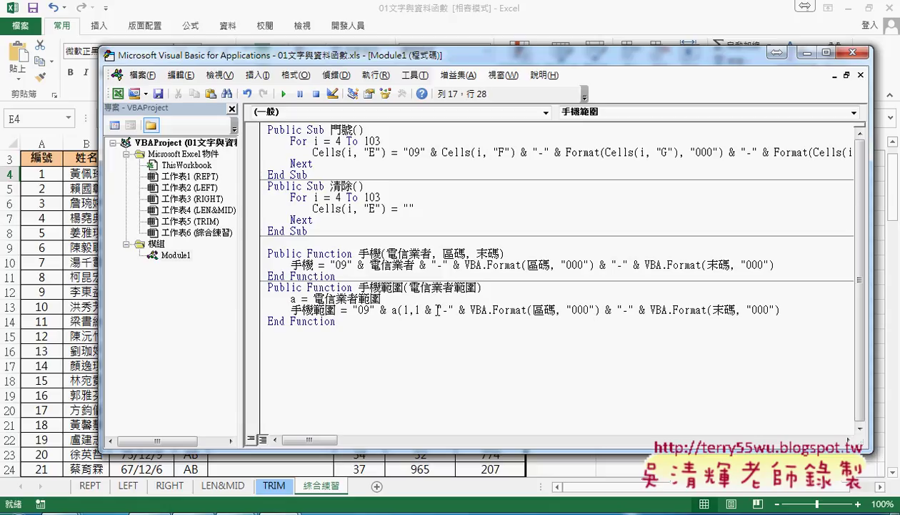
{"action": "type", "text": ")"}
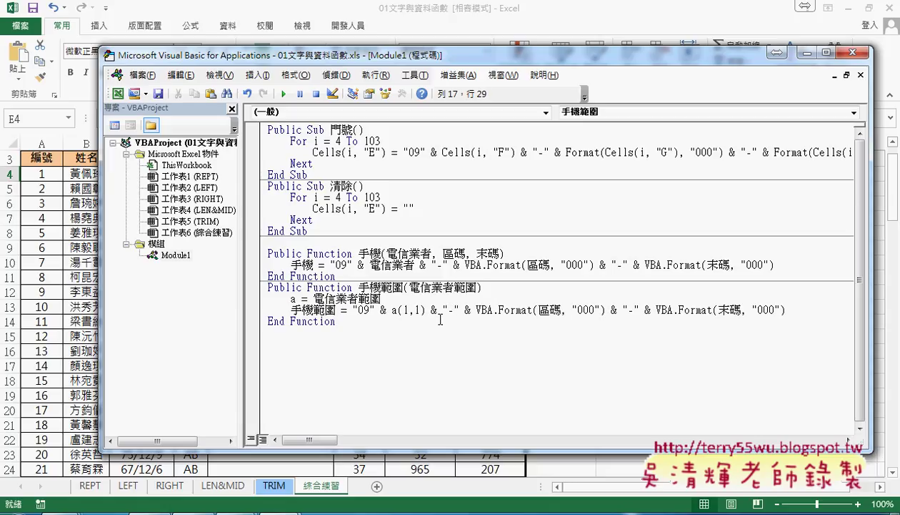
{"action": "left_click_drag", "start_coordinate": [391, 310], "coordinate": [427, 311]}
{"action": "key", "text": "ctrl+c"}
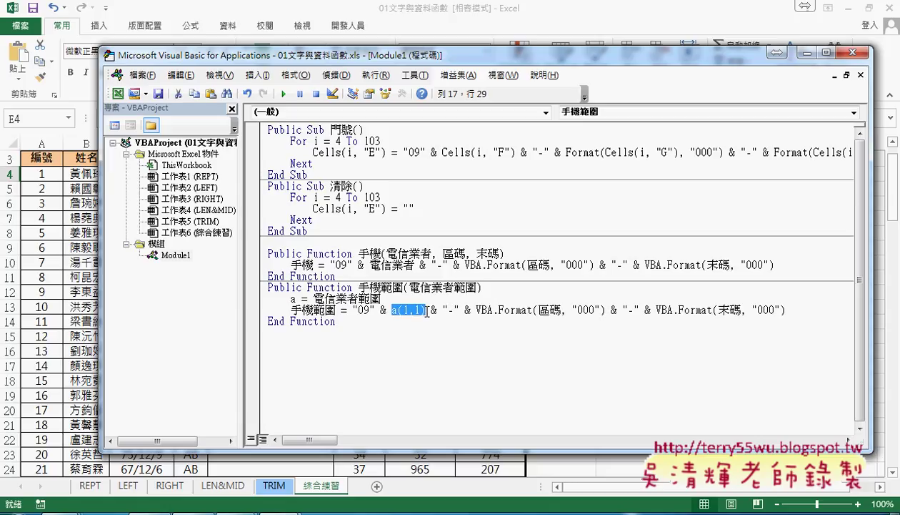
Replace 區碼 and 末碼 with a(1,2) and a(1,3) inside the Format calls.
{"action": "left_click_drag", "start_coordinate": [538, 310], "coordinate": [561, 310]}
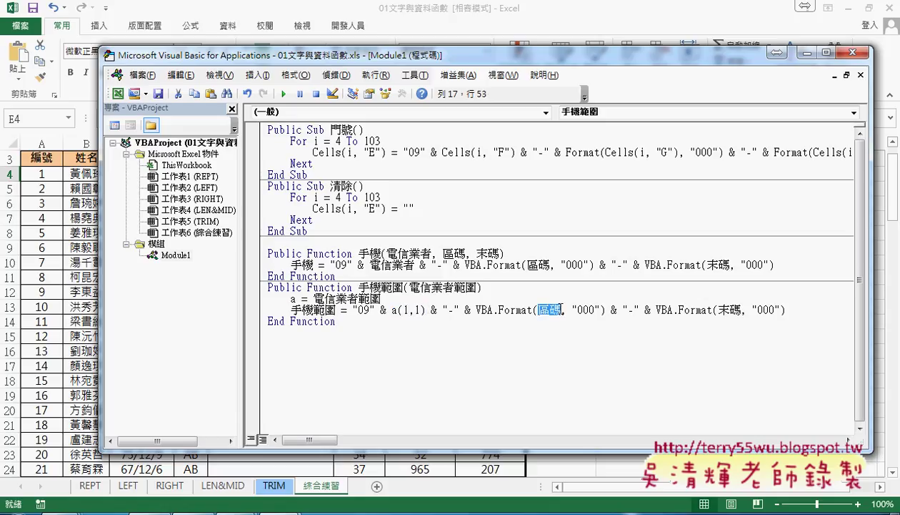
{"action": "key", "text": "ctrl+v"}
{"action": "double_click", "coordinate": [562, 309]}
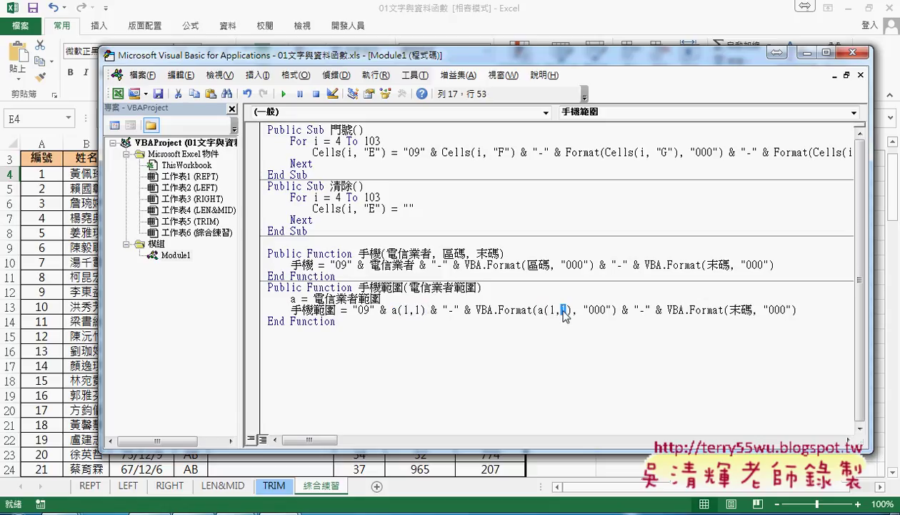
{"action": "type", "text": "2"}
{"action": "left_click_drag", "start_coordinate": [729, 310], "coordinate": [751, 311]}
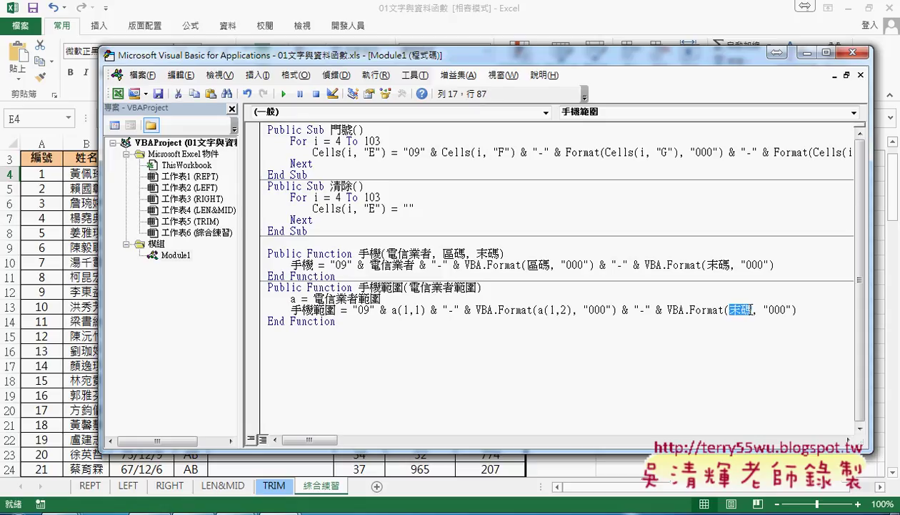
{"action": "key", "text": "ctrl+v"}
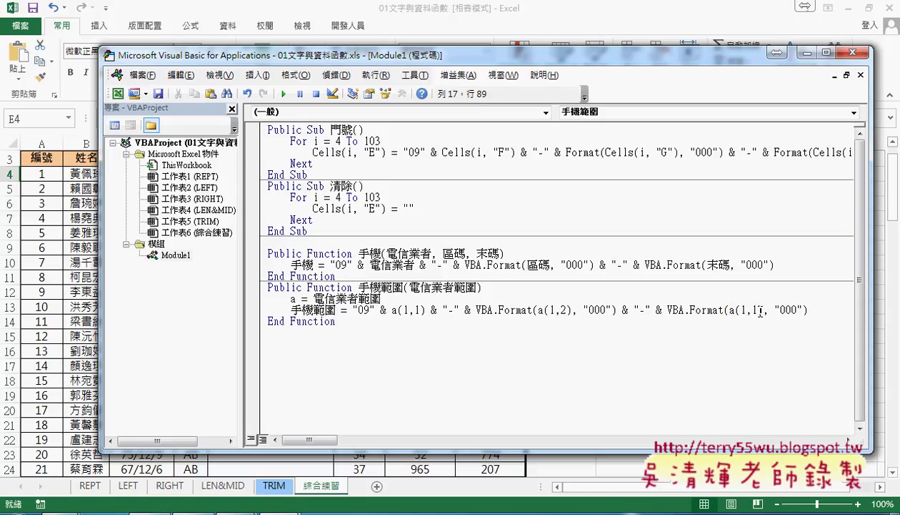
{"action": "double_click", "coordinate": [755, 309]}
{"action": "type", "text": "3"}
{"action": "key", "text": "alt+F11"}
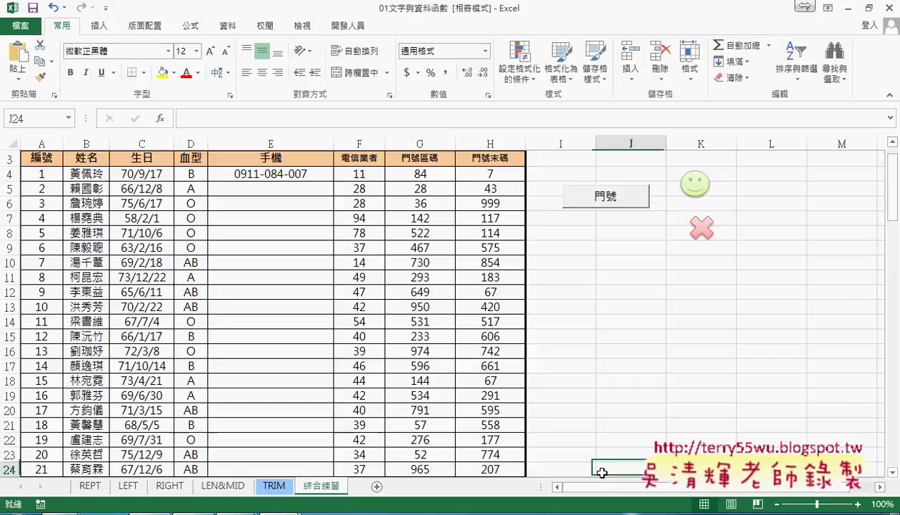
{"action": "left_click", "coordinate": [300, 178]}
{"action": "key", "text": "Delete"}
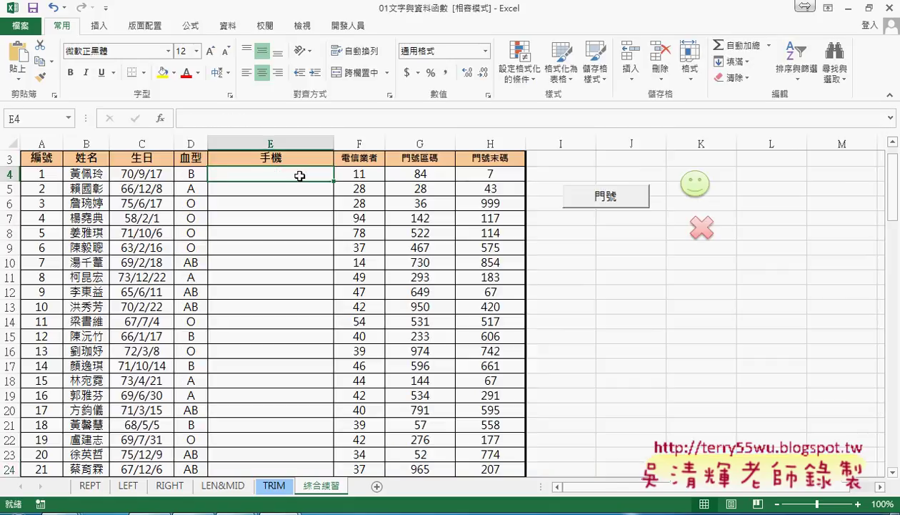
{"action": "left_click", "coordinate": [160, 118]}
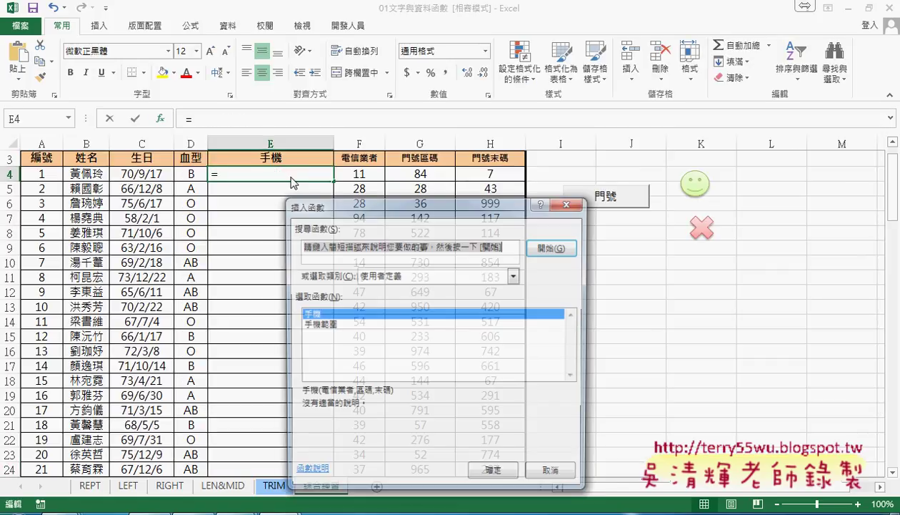
{"action": "left_click", "coordinate": [335, 328]}
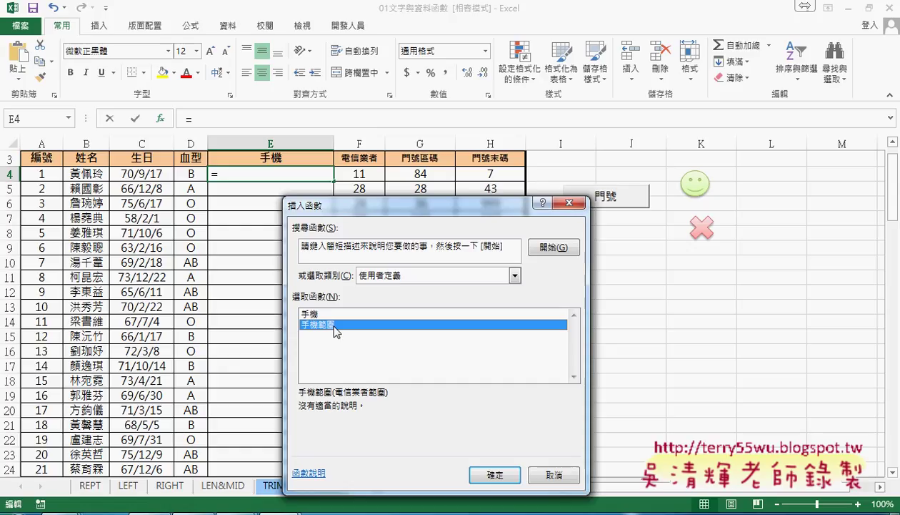
{"action": "left_click", "coordinate": [499, 474]}
{"action": "left_click_drag", "start_coordinate": [356, 175], "coordinate": [511, 173]}
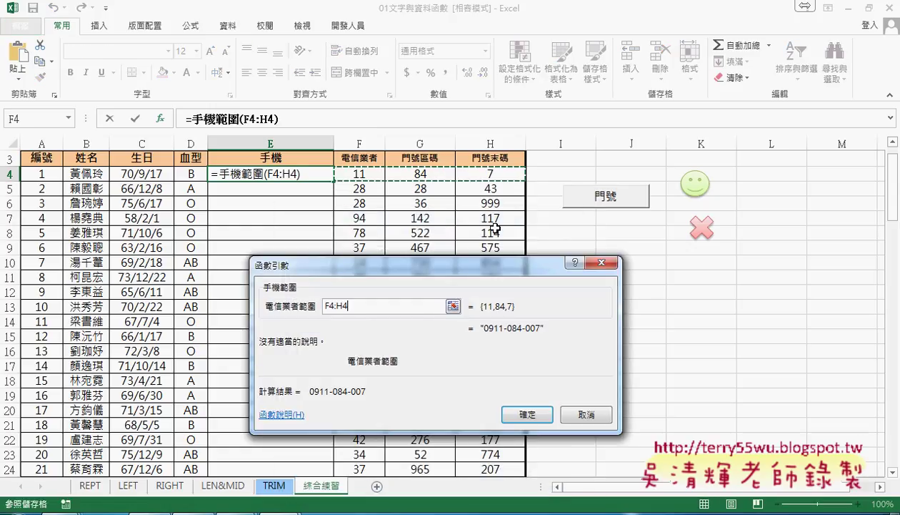
{"action": "left_click", "coordinate": [527, 414]}
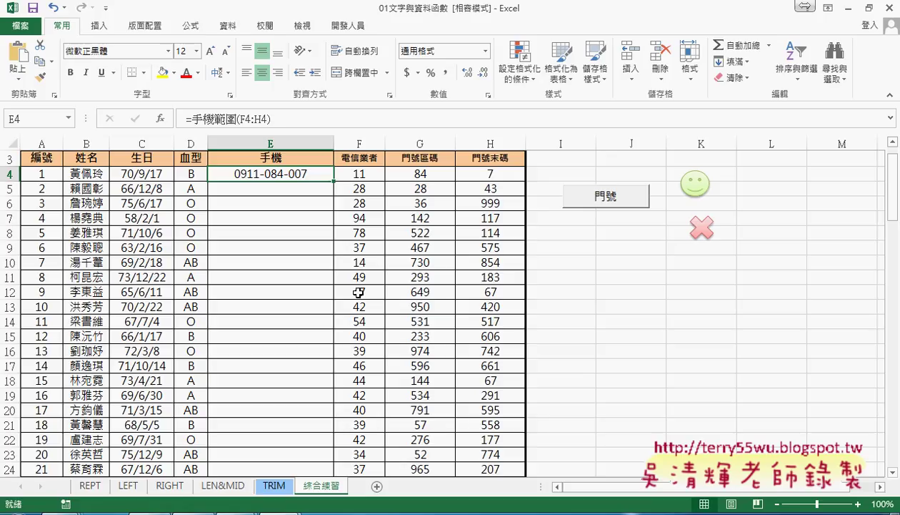
Fill the 手機範圍 formula down to E24, then clear E4:E24.
{"action": "double_click", "coordinate": [334, 181]}
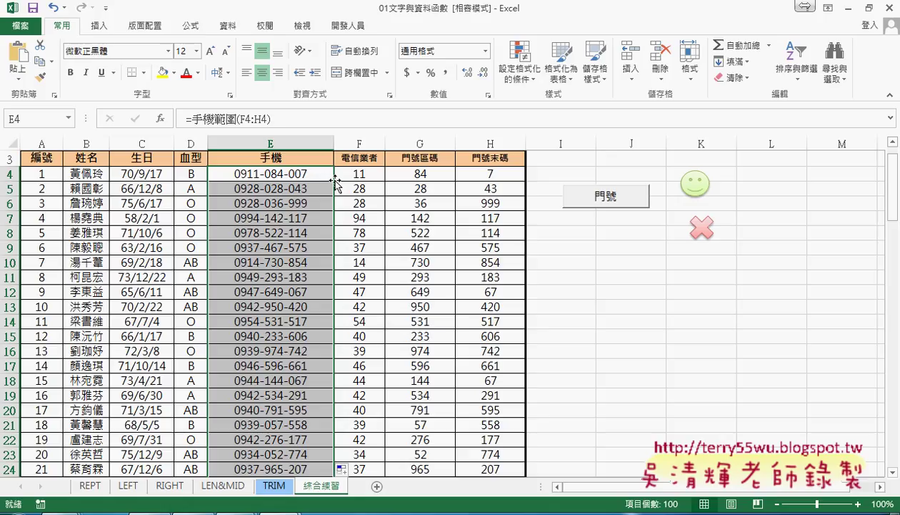
{"action": "key", "text": "Delete"}
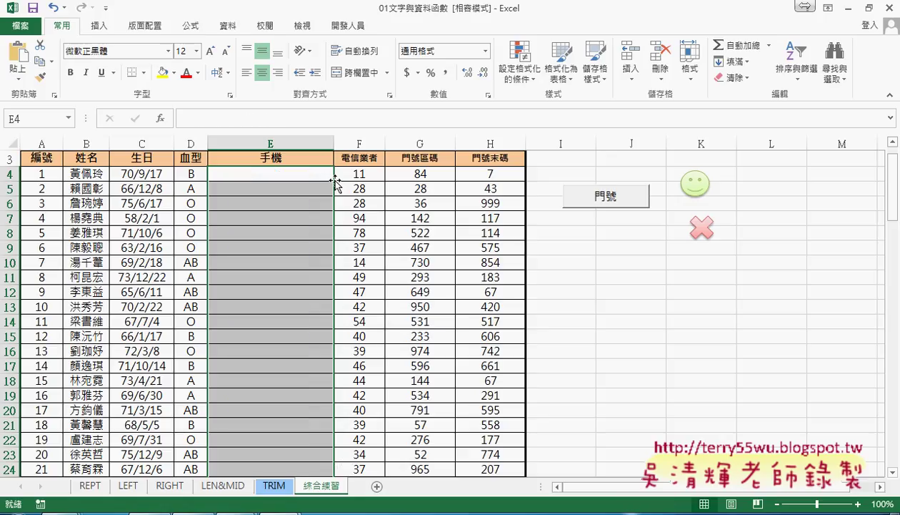